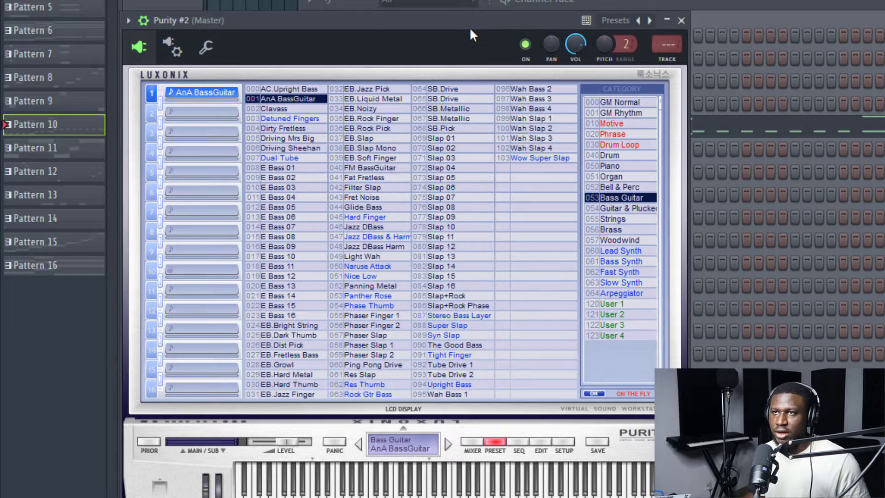
# - Move the Purity #2 instrument window aside and close it along with the channel rack, leaving the playlist in view
pyautogui.moveTo(469, 27); pyautogui.dragTo(797, 27)
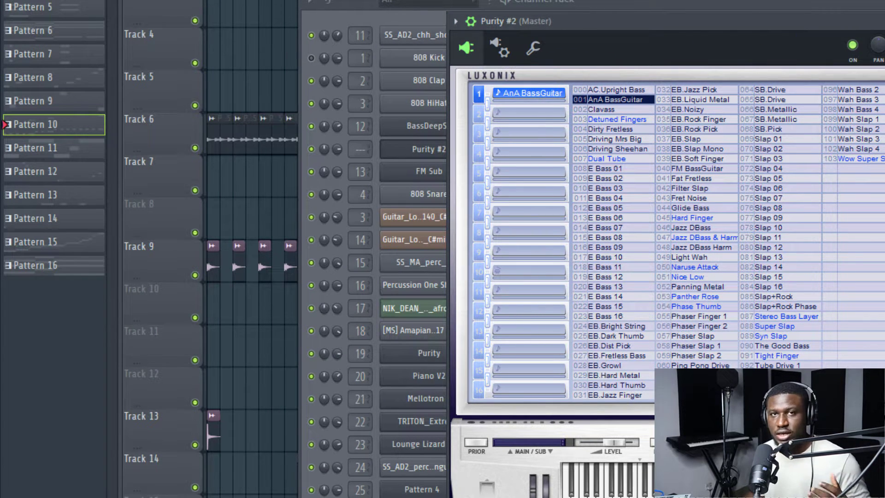
pyautogui.click(812, 81)
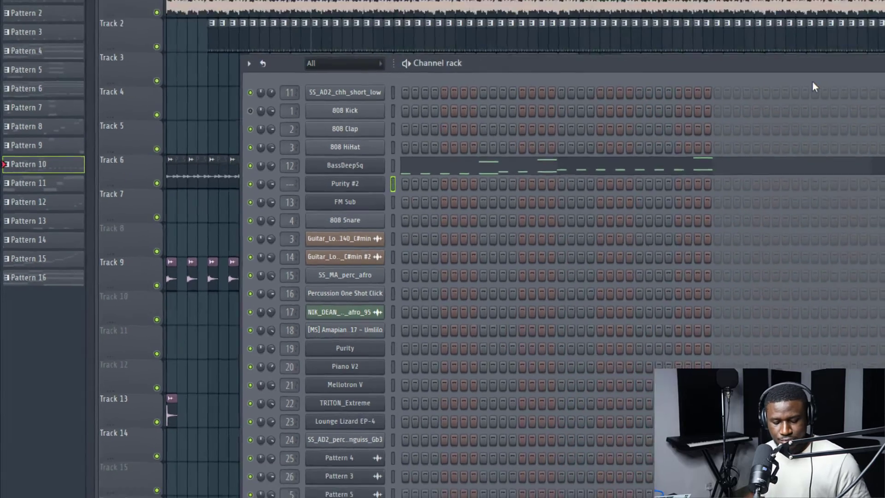
pyautogui.press('F6')
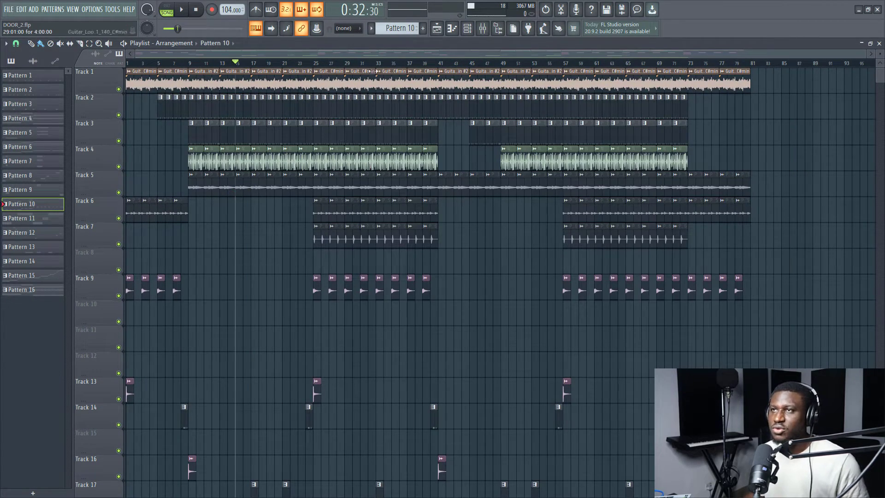
# - Switch to Pattern 4 in the channel rack and copy the Lounge Lizard EP-4 channel's notes
pyautogui.click(468, 29)
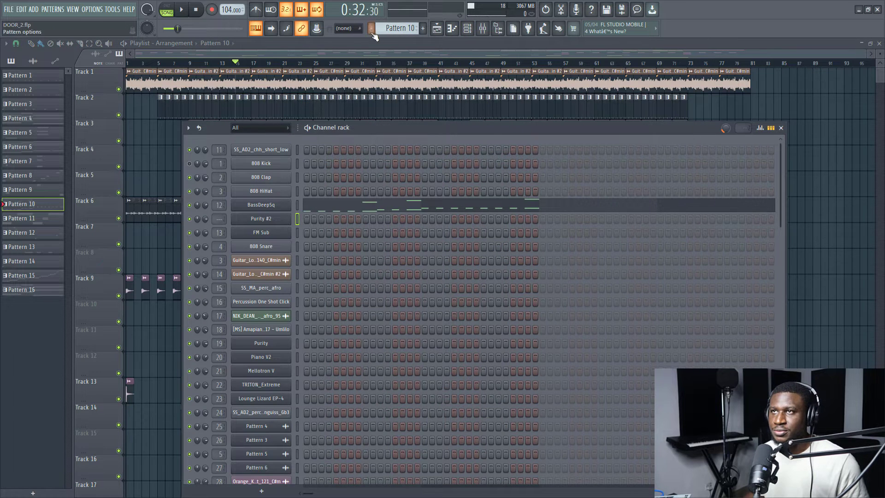
pyautogui.scroll(-9, 395, 28)
pyautogui.scroll(3, 393, 26)
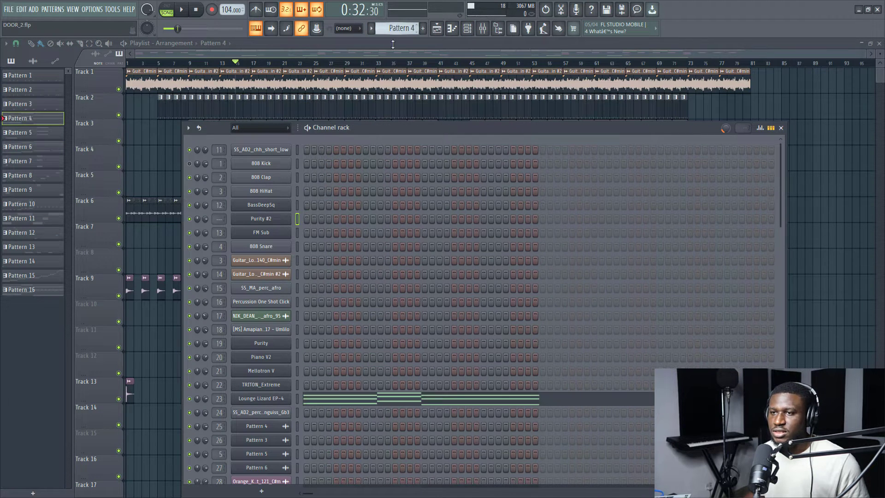
pyautogui.rightClick(277, 398)
pyautogui.click(414, 374)
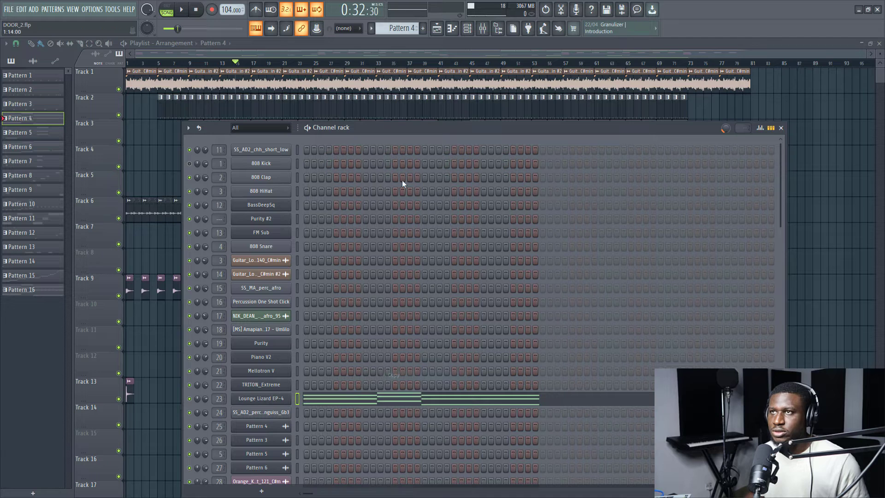
# - Create a new empty pattern with its default name and paste the copied chord notes into the 808 Kick channel
pyautogui.click(401, 28)
pyautogui.click(456, 32)
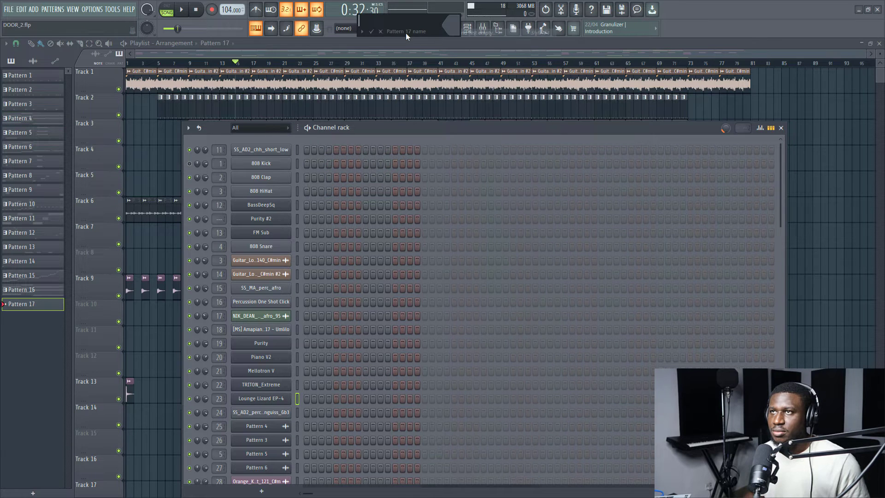
pyautogui.click(372, 31)
pyautogui.rightClick(267, 166)
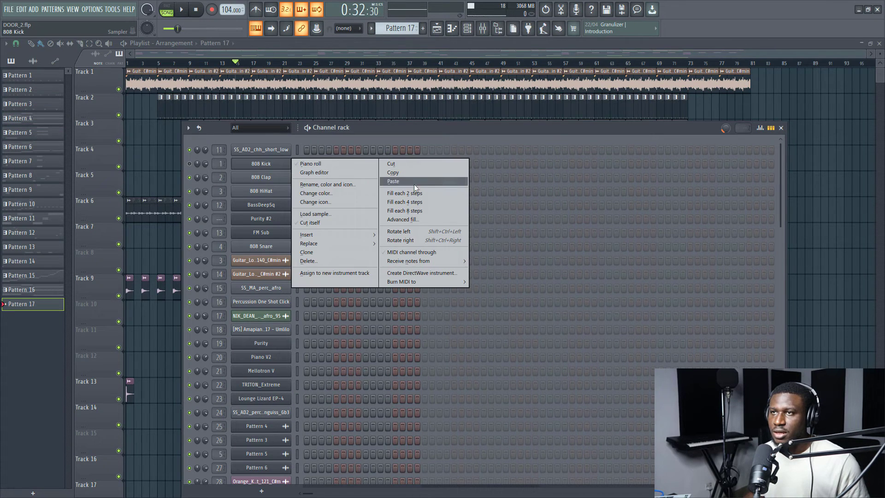
pyautogui.click(415, 182)
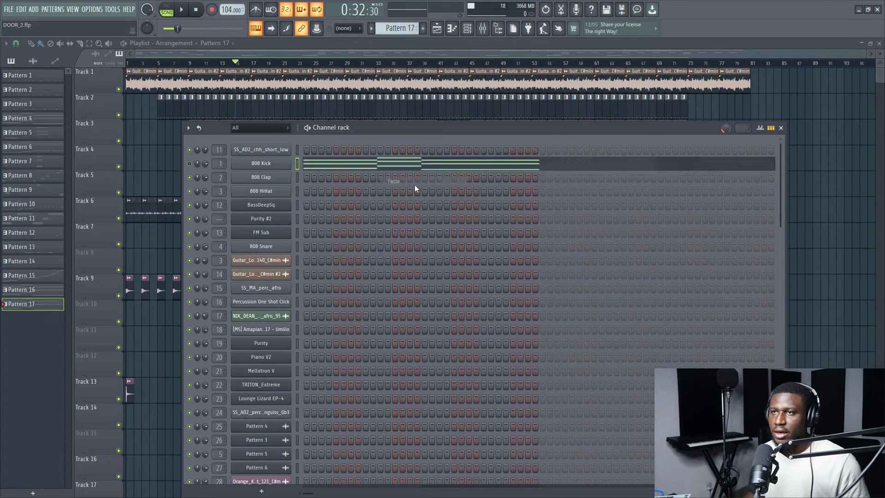
# - In Purity #2's piano roll, draw consecutive F4, G4 and A4 bass notes matching the ghost chord lengths, and play the result
pyautogui.click(297, 233)
pyautogui.click(297, 217)
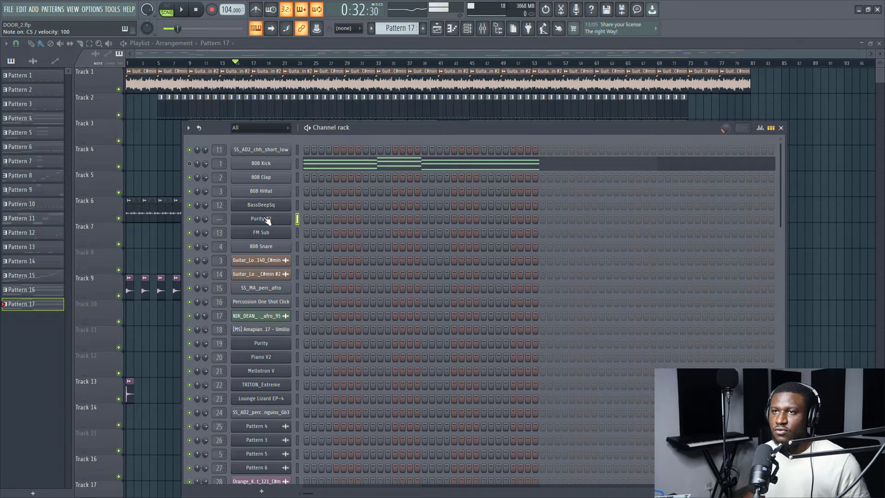
pyautogui.rightClick(267, 219)
pyautogui.click(317, 224)
pyautogui.scroll(-3, 351, 107)
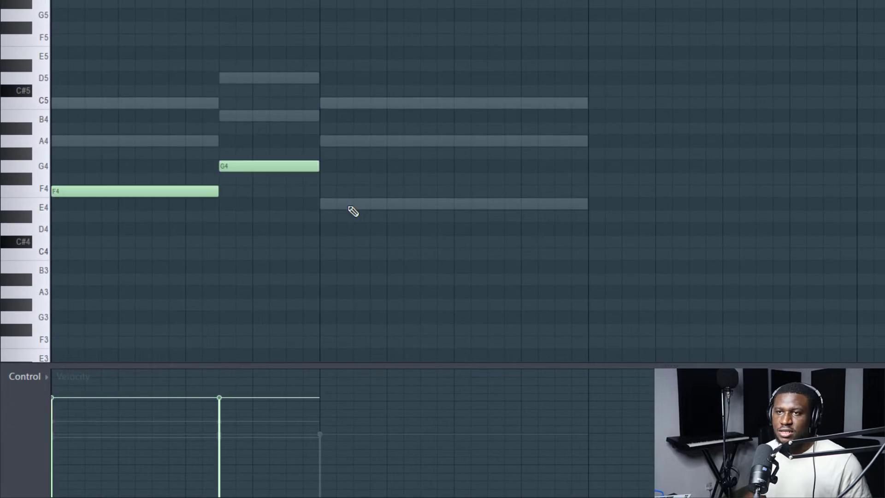
pyautogui.click(326, 145)
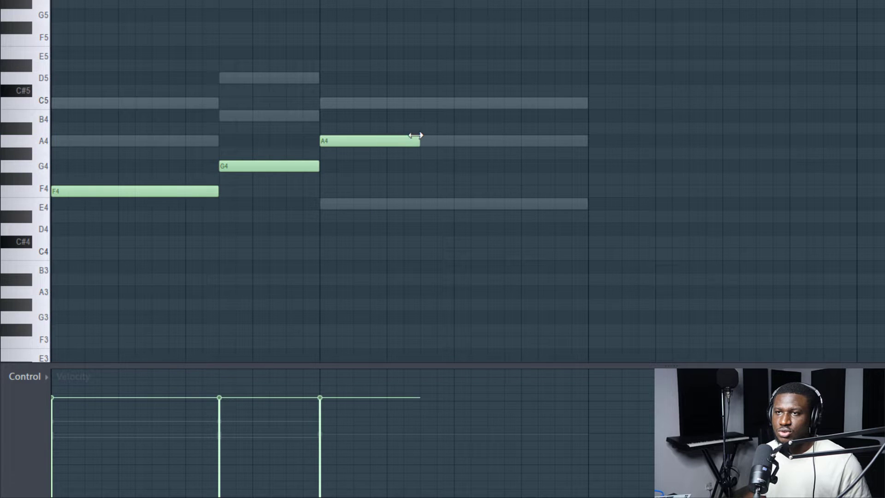
pyautogui.moveTo(420, 140); pyautogui.dragTo(587, 159)
pyautogui.press('space')
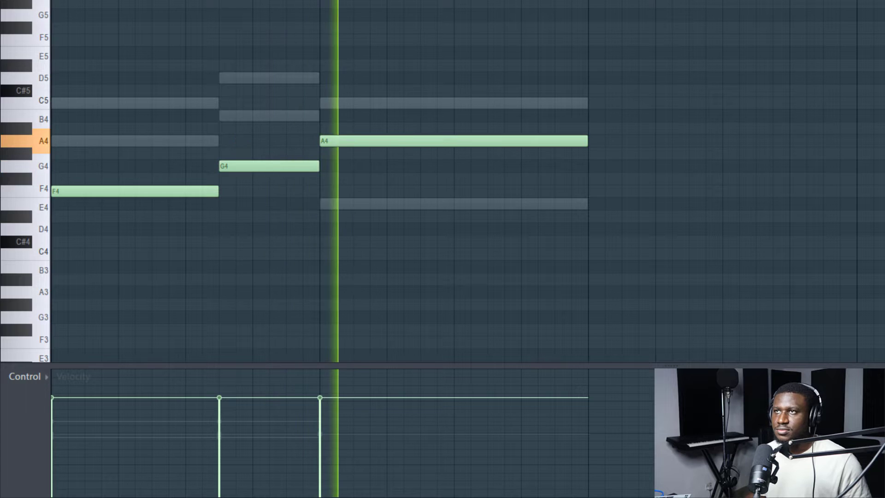
# - Place four consecutive Pattern 17 clips on Track 10 from bar 1 and return the playhead to the song start
pyautogui.press('F5')
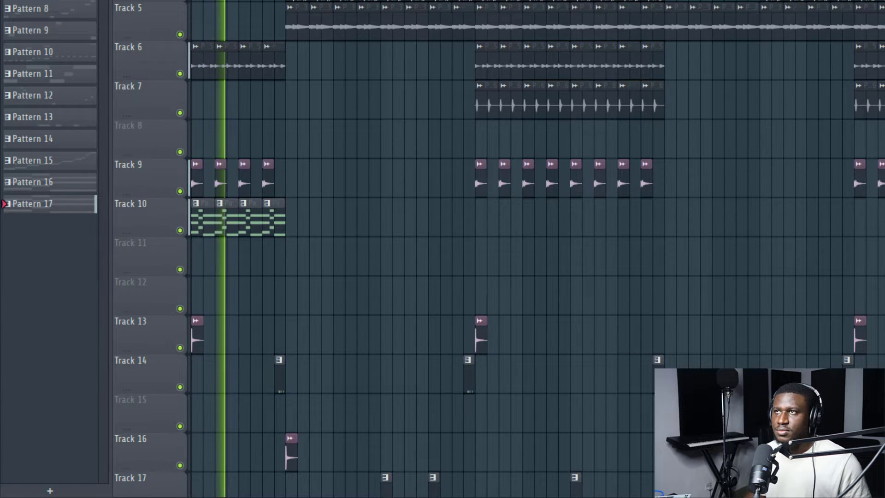
pyautogui.press('F6')
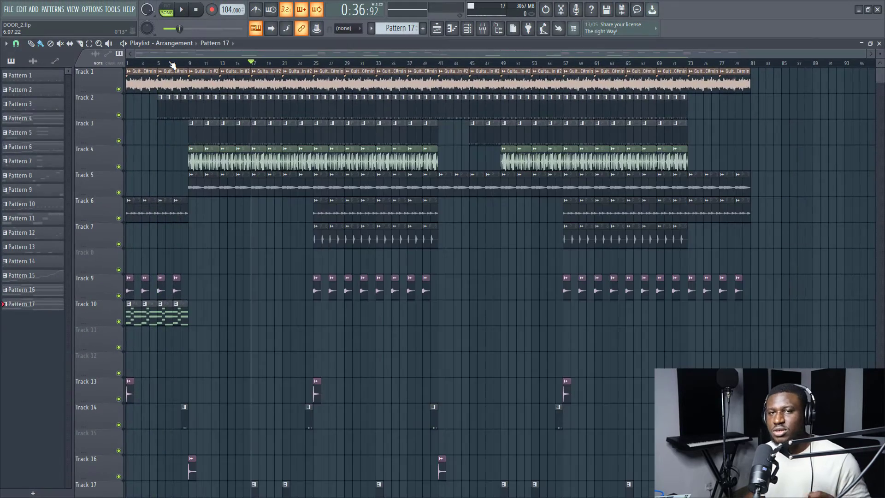
pyautogui.scroll(2, 172, 64)
pyautogui.moveTo(163, 54); pyautogui.dragTo(93, 68)
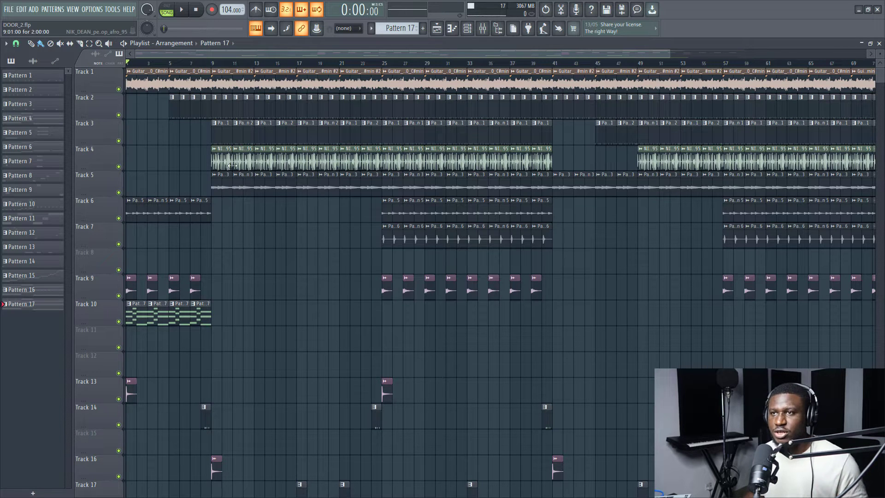
# - Copy the four Pattern 17 clips along Track 10 to bar 17
pyautogui.moveTo(200, 315); pyautogui.dragTo(313, 336)
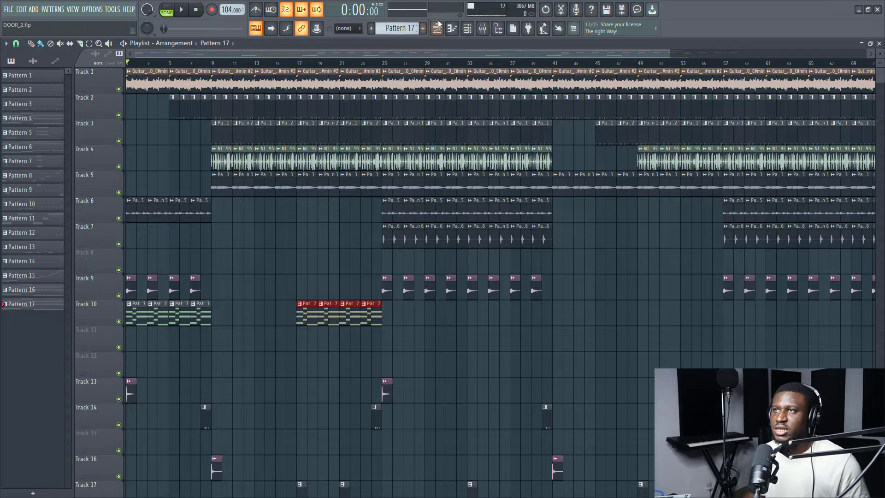
# - Cut the guide chord notes out of the 808 Kick channel in Pattern 17 and return to the playlist
pyautogui.press('F6')
pyautogui.rightClick(266, 164)
pyautogui.click(399, 165)
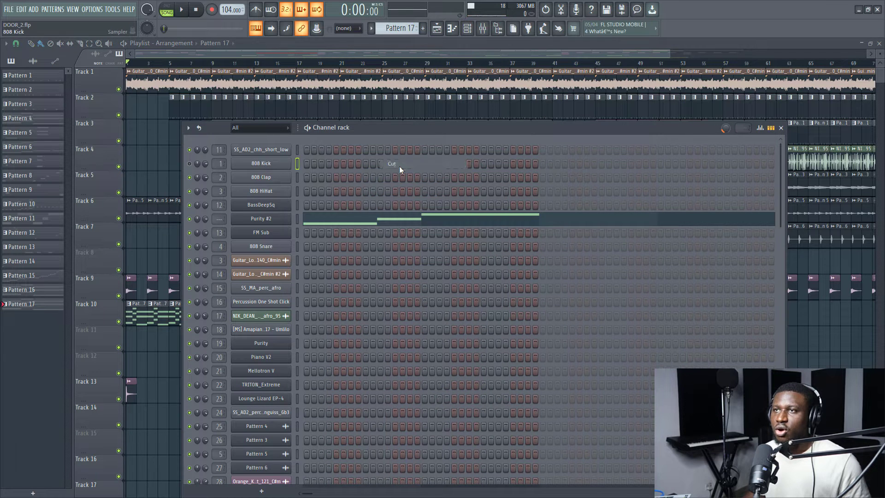
pyautogui.press('F6')
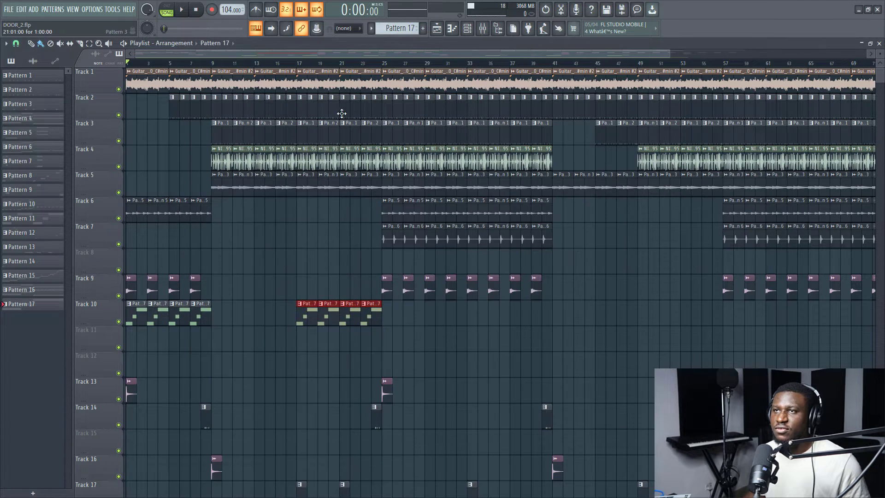
# - Audition from bar 17, undo a trial lengthening of the copied Track 10 clips, and delete those four clips
pyautogui.click(298, 62)
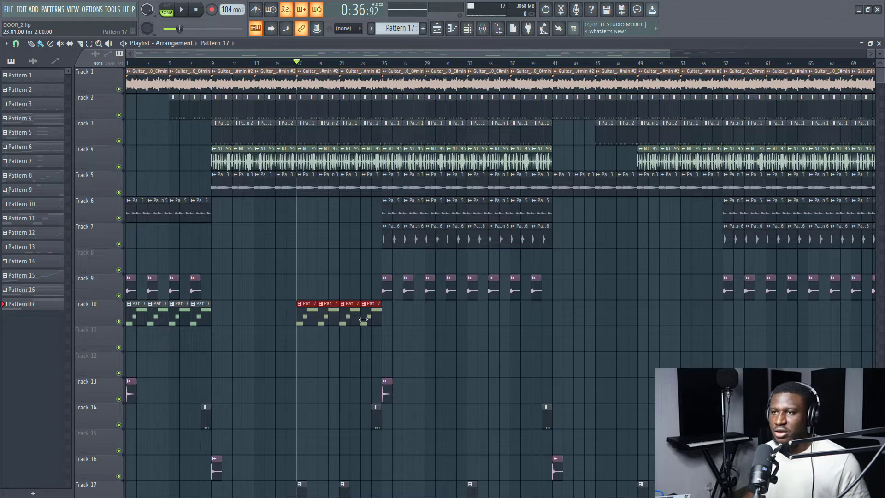
pyautogui.moveTo(380, 320); pyautogui.dragTo(399, 321)
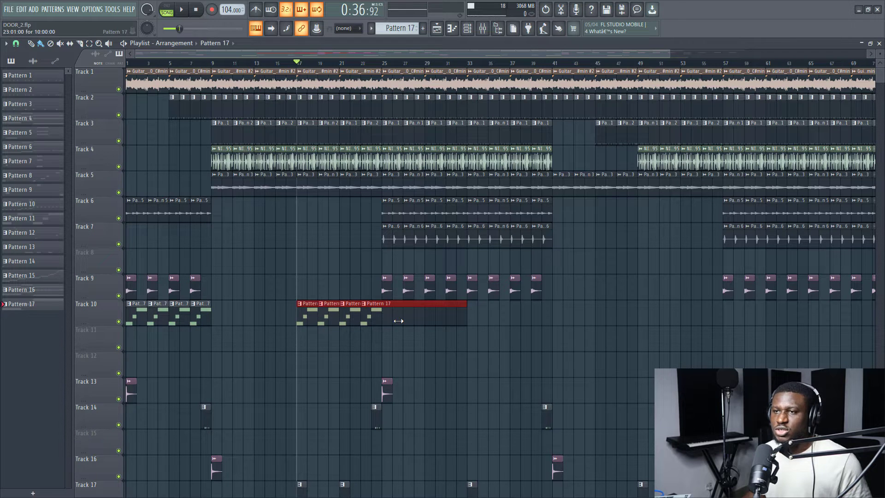
pyautogui.hotkey('ctrl', 'z')
pyautogui.moveTo(307, 314)
pyautogui.mouseDown()
pyautogui.moveTo(463, 316)
pyautogui.moveTo(310, 308)
pyautogui.mouseUp()
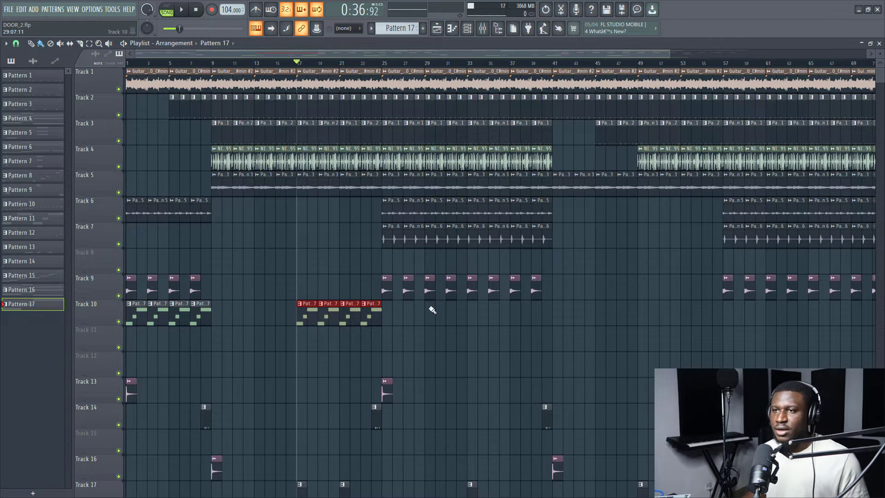
pyautogui.press('Delete')
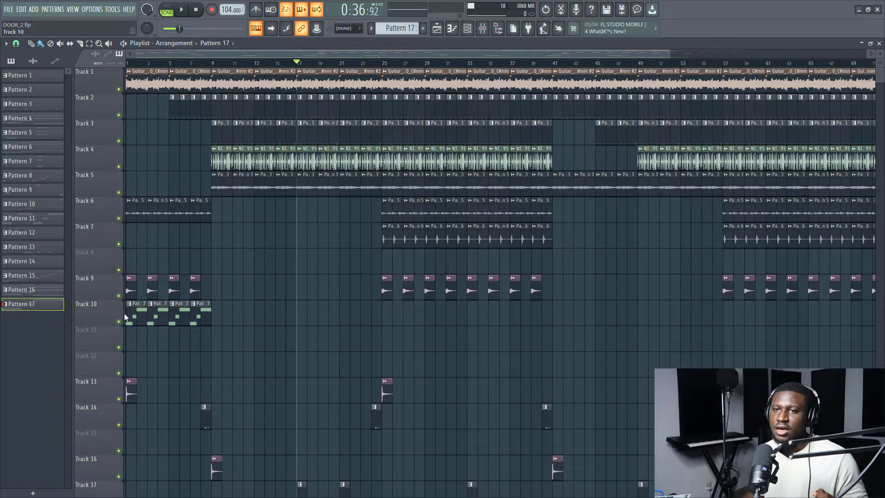
# - Place a Pattern 17 clip at bar 17 on Track 11, make it unique, and open its notes for editing
pyautogui.click(302, 315)
pyautogui.moveTo(302, 319)
pyautogui.mouseDown()
pyautogui.moveTo(306, 351)
pyautogui.moveTo(303, 330)
pyautogui.mouseUp()
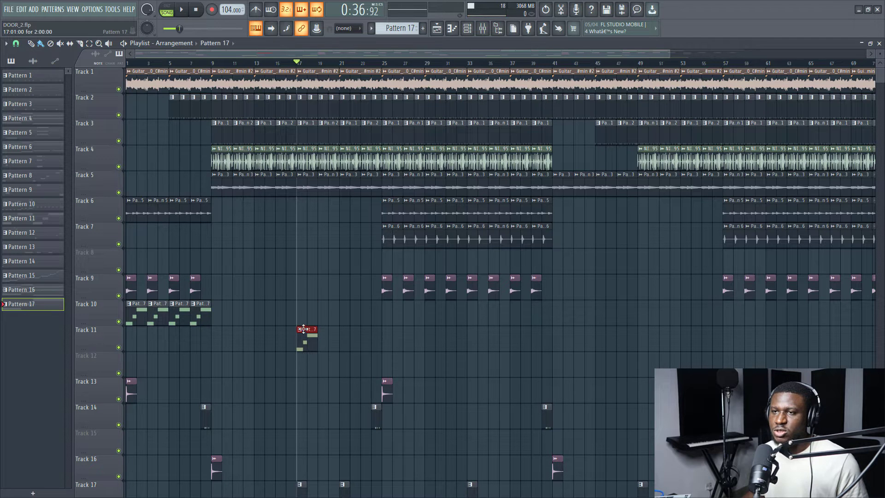
pyautogui.click(299, 330)
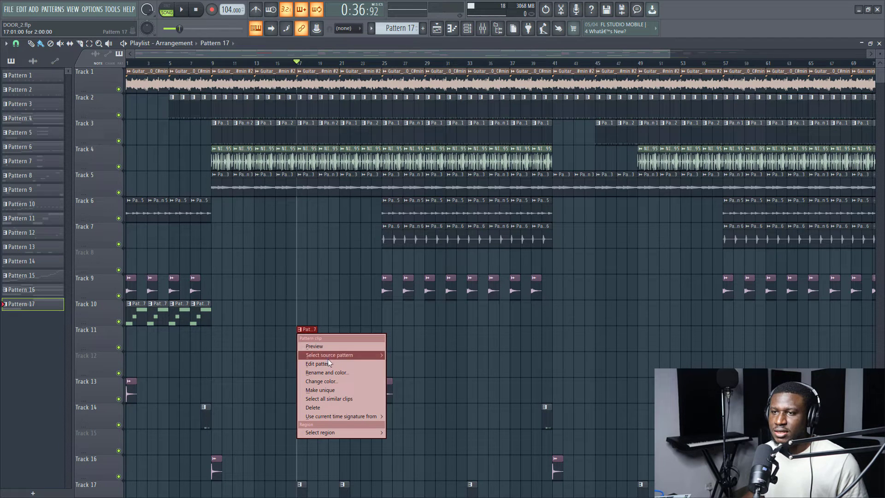
pyautogui.click(324, 390)
pyautogui.doubleClick(304, 344)
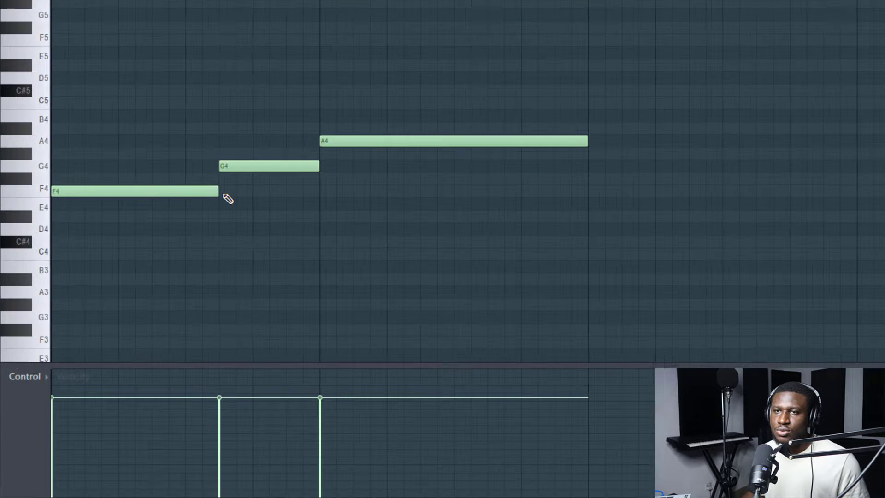
# - Shorten the F4 note to one step and add four more F4 notes, spaced every two steps
pyautogui.moveTo(218, 197); pyautogui.dragTo(52, 198)
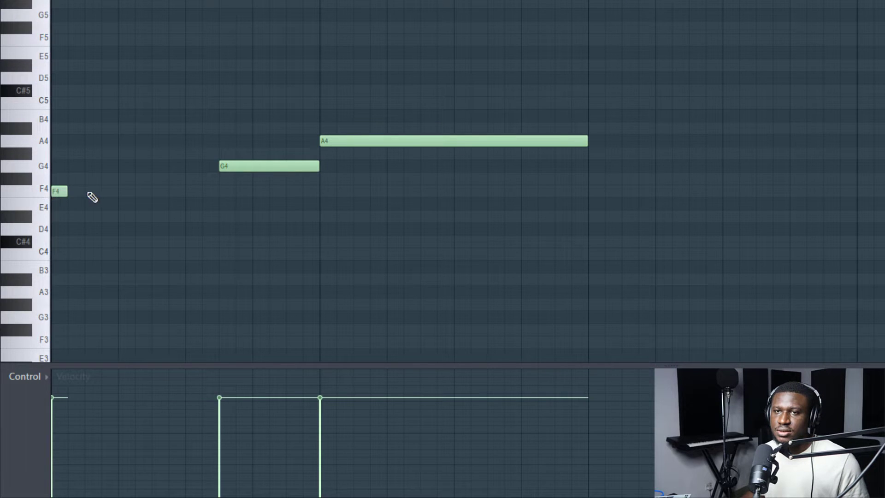
pyautogui.click(93, 192)
pyautogui.click(127, 192)
pyautogui.click(160, 192)
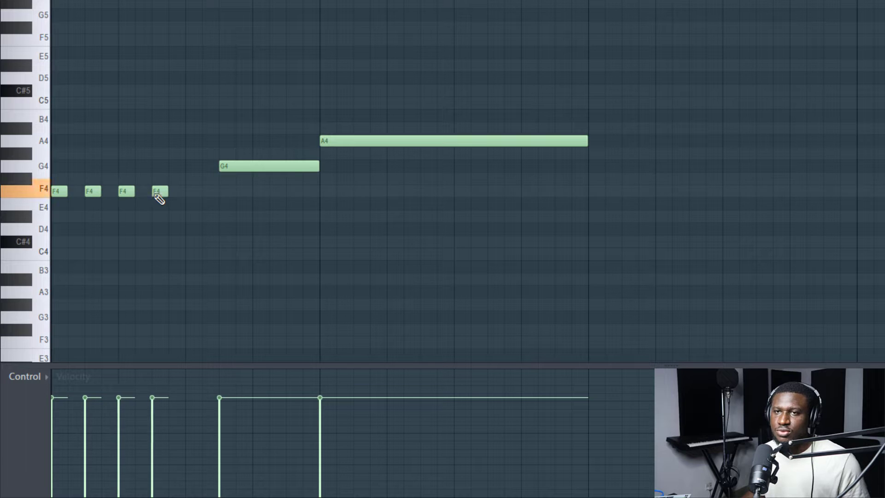
pyautogui.click(193, 193)
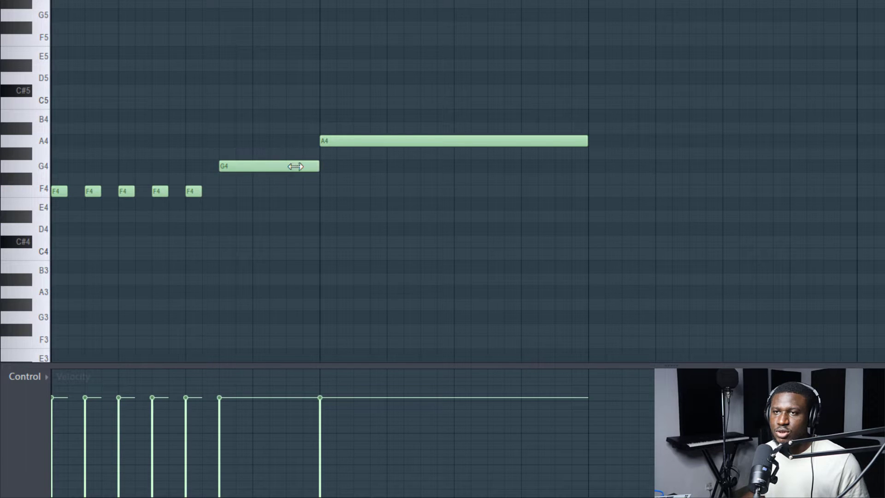
# - Replace the long G4 note with three one-step G4 notes spaced every two steps
pyautogui.moveTo(295, 167); pyautogui.dragTo(235, 167)
pyautogui.click(259, 167)
pyautogui.click(294, 166)
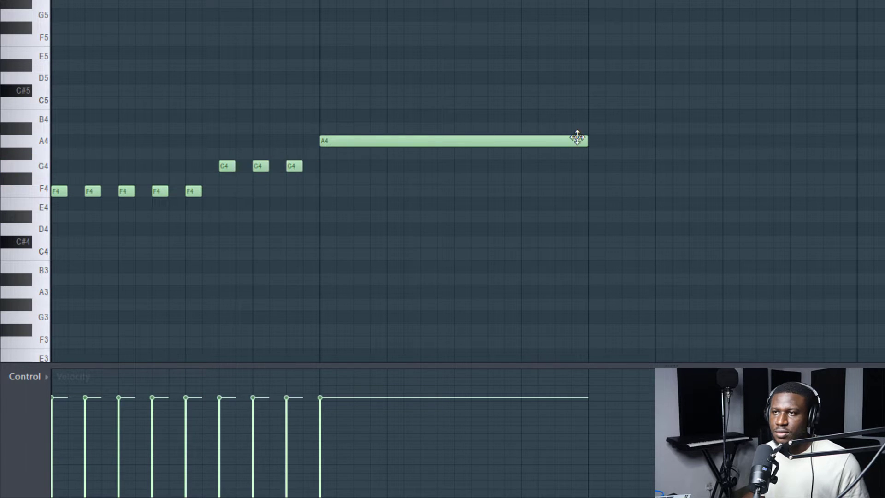
# - Shorten the A4 note to one step and repeat it every two steps until the bar holds eight A4 notes
pyautogui.moveTo(572, 144); pyautogui.dragTo(294, 146)
pyautogui.click(364, 141)
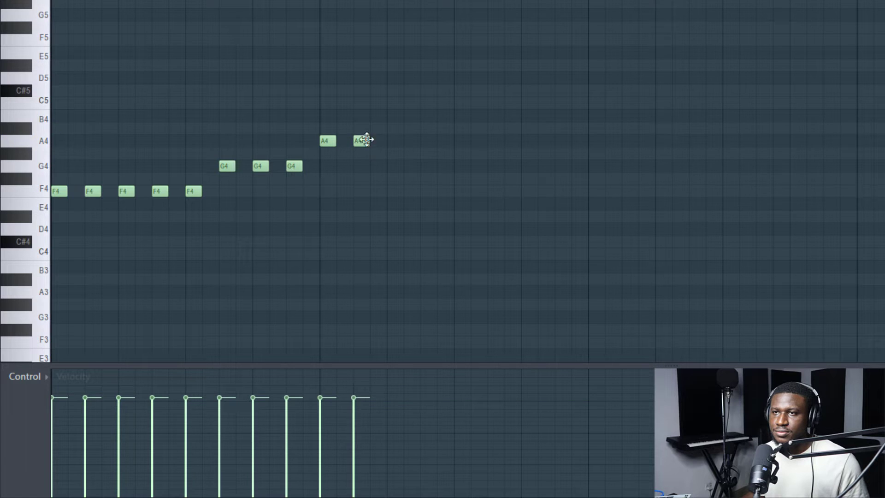
pyautogui.click(394, 141)
pyautogui.click(428, 141)
pyautogui.click(461, 141)
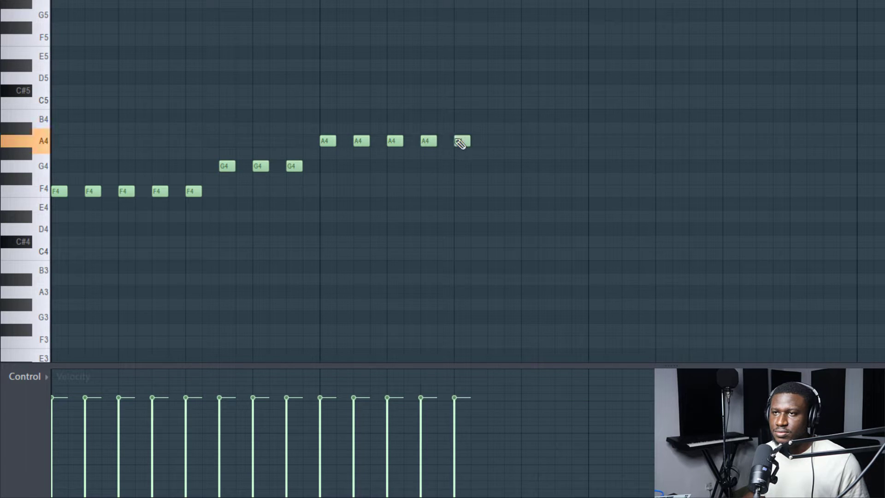
pyautogui.click(495, 142)
pyautogui.click(529, 142)
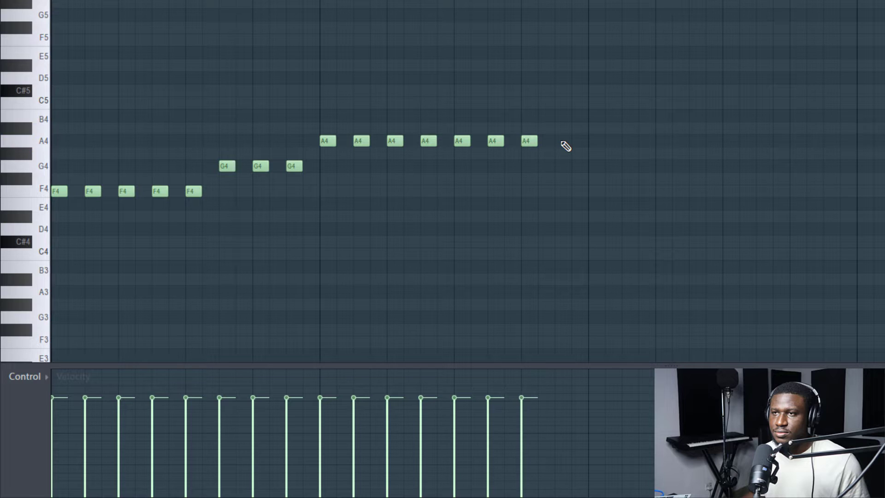
pyautogui.click(562, 141)
# - Duplicate the Pattern 18 clip three times along Track 11 so four clips run consecutively from bar 17
pyautogui.press('F7')
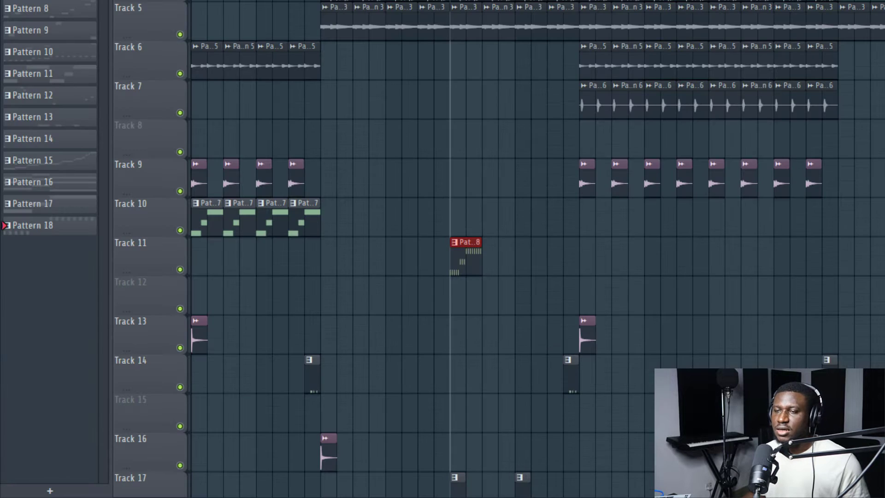
pyautogui.hotkey('ctrl', 'b')
pyautogui.hotkey('ctrl', 'b')
pyautogui.hotkey('ctrl', 'b')
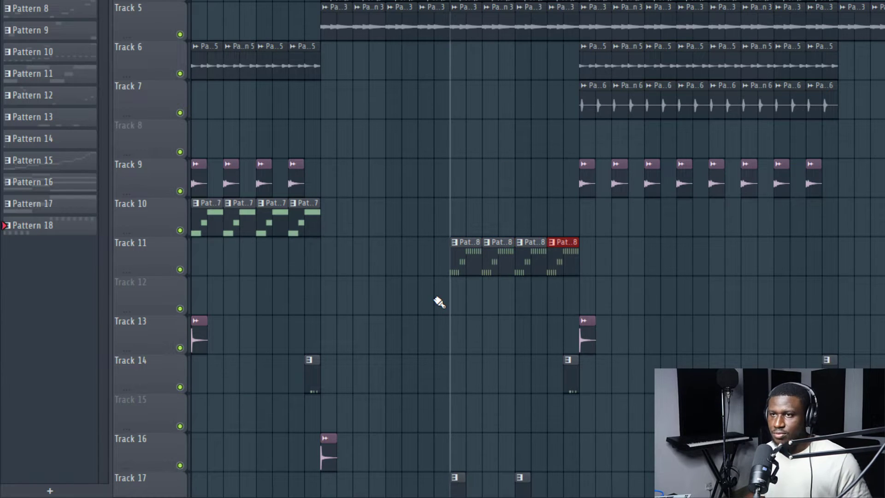
# - Copy the four Pattern 17 clips to bar 25 on Track 10 and the four Pattern 18 clips to bar 33 on Track 11
pyautogui.press('space')
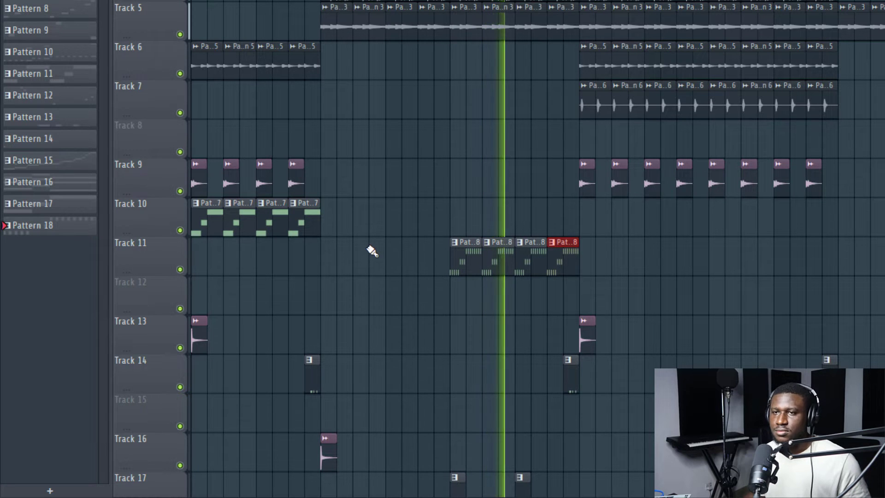
pyautogui.moveTo(346, 256)
pyautogui.mouseDown()
pyautogui.moveTo(202, 229)
pyautogui.moveTo(610, 258)
pyautogui.moveTo(595, 261)
pyautogui.mouseUp()
pyautogui.keyDown('ctrl'); pyautogui.click(666, 277); pyautogui.keyUp('ctrl')
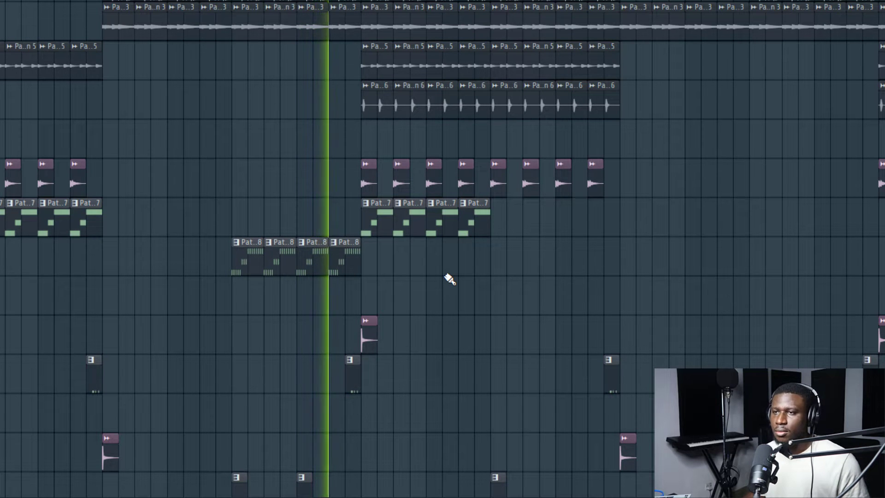
pyautogui.moveTo(391, 277); pyautogui.dragTo(508, 287)
pyautogui.rightClick(450, 311)
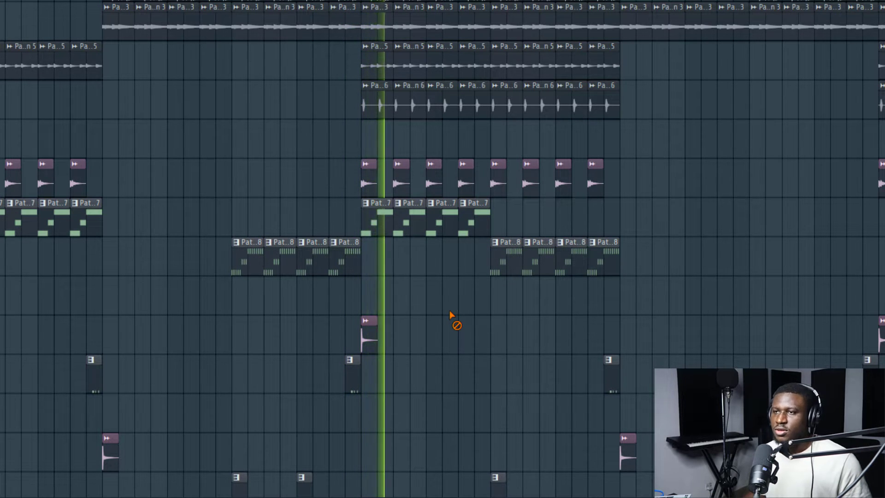
# - Play the arrangement from bar 33 to hear the copied rhythmic bass section
pyautogui.press('space')
pyautogui.click(313, 0)
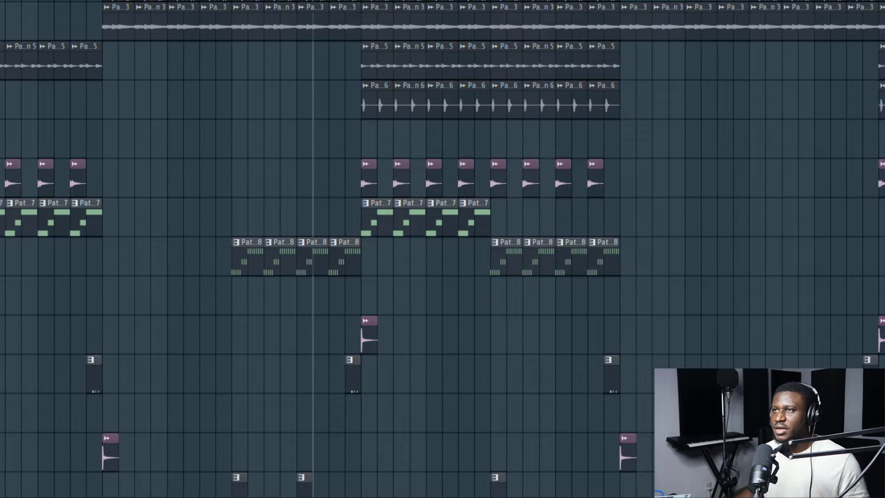
pyautogui.click(491, 1)
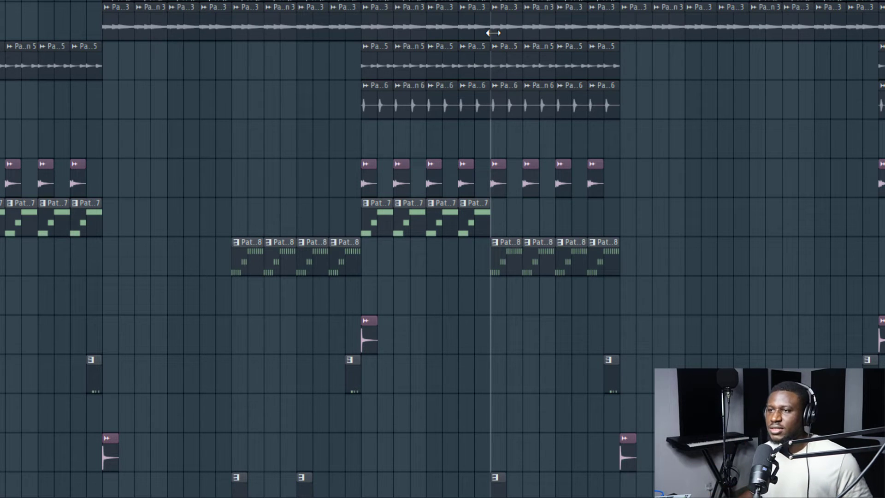
pyautogui.press('space')
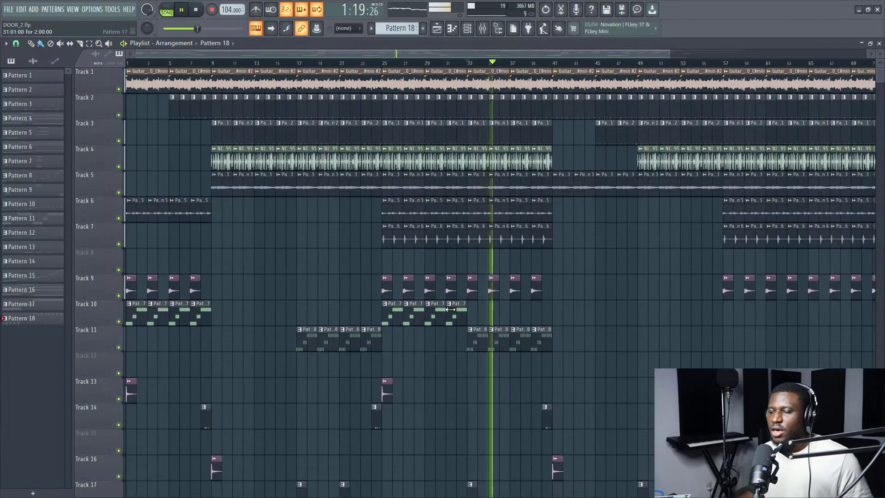
# - Create a new empty pattern, Pattern 19, and place its clip at bar 9 on Track 12
pyautogui.click(213, 64)
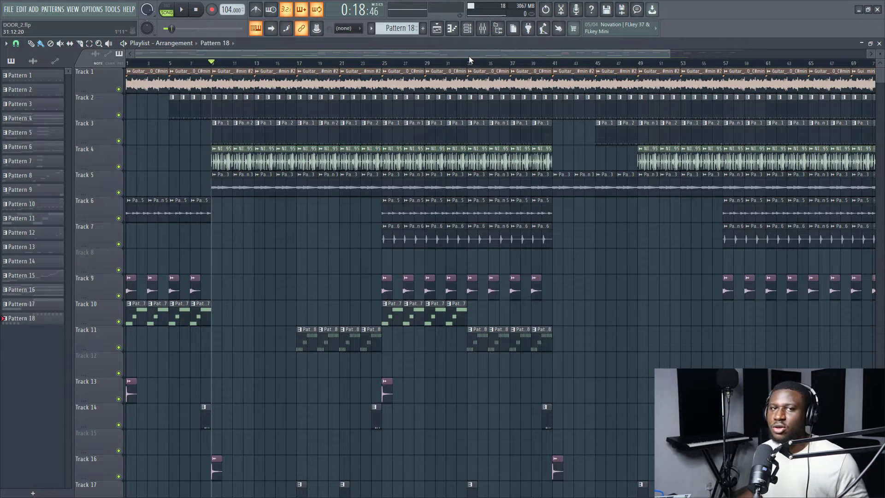
pyautogui.click(471, 31)
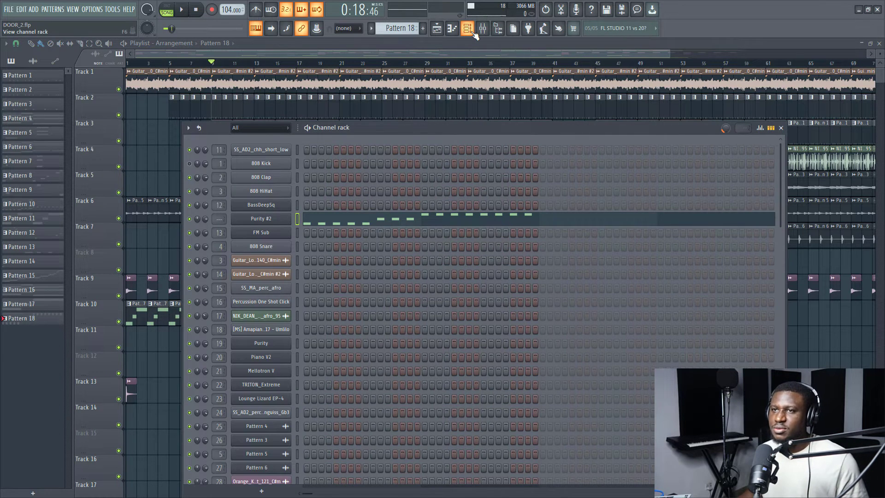
pyautogui.click(474, 32)
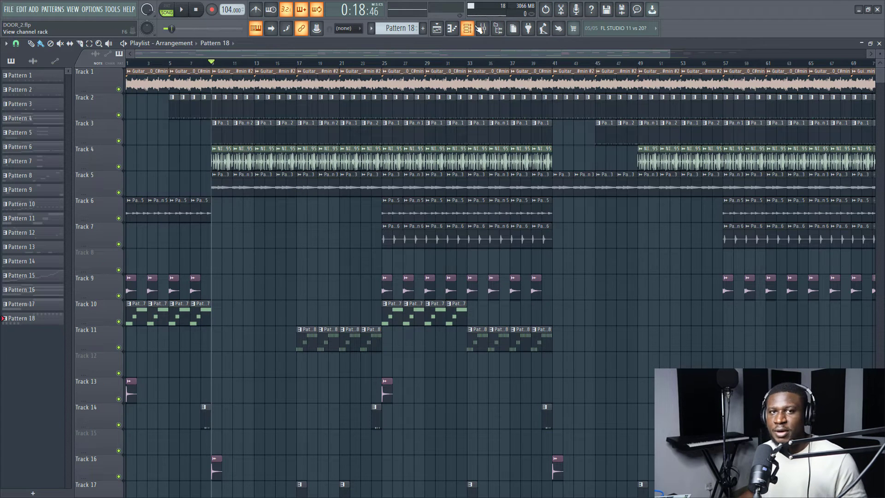
pyautogui.click(401, 28)
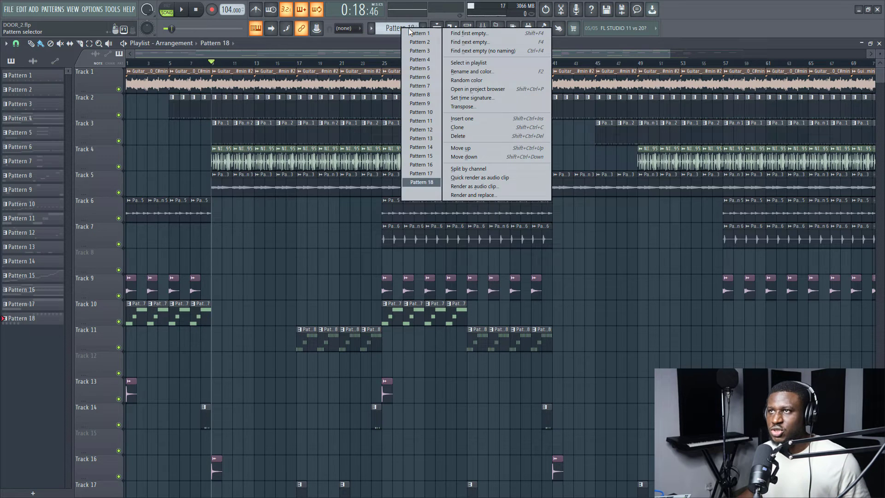
pyautogui.click(466, 33)
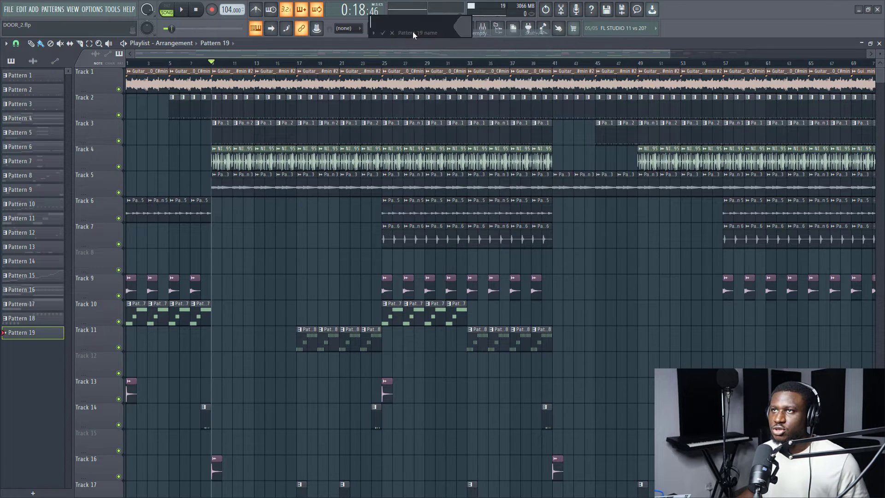
pyautogui.click(383, 33)
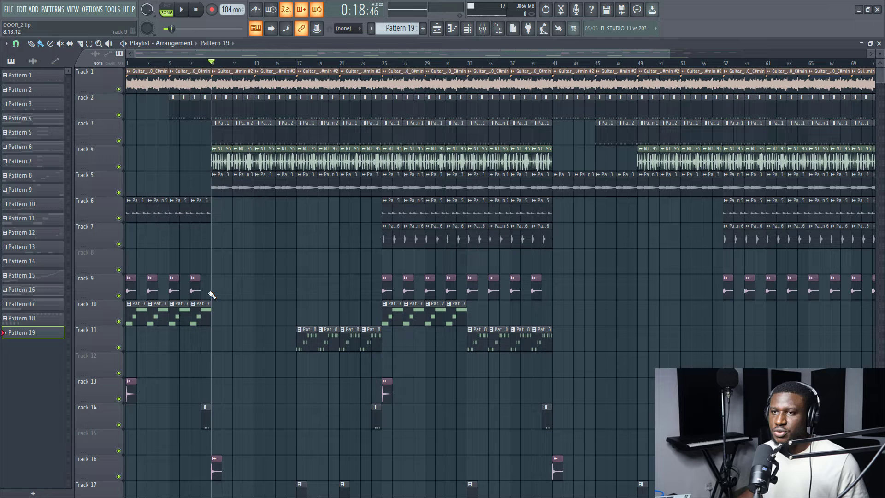
pyautogui.click(215, 365)
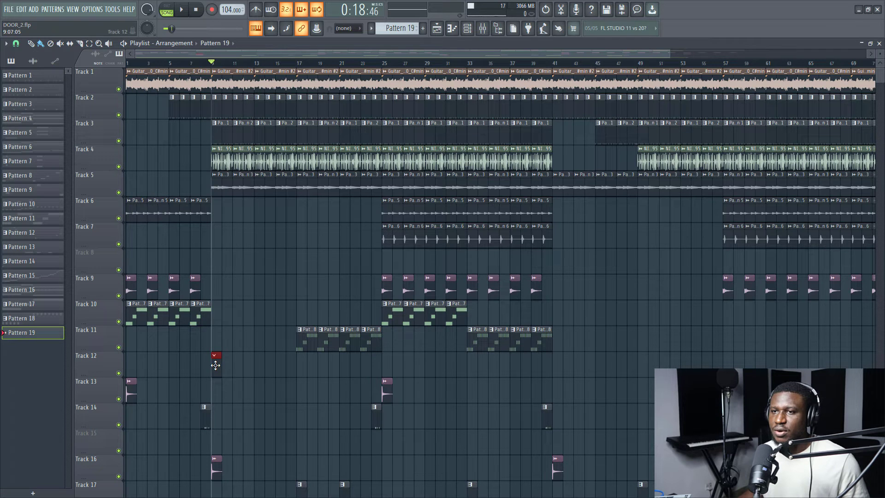
# - Review the FM Sub channel's synth controls and audition its sound for Pattern 19
pyautogui.click(467, 29)
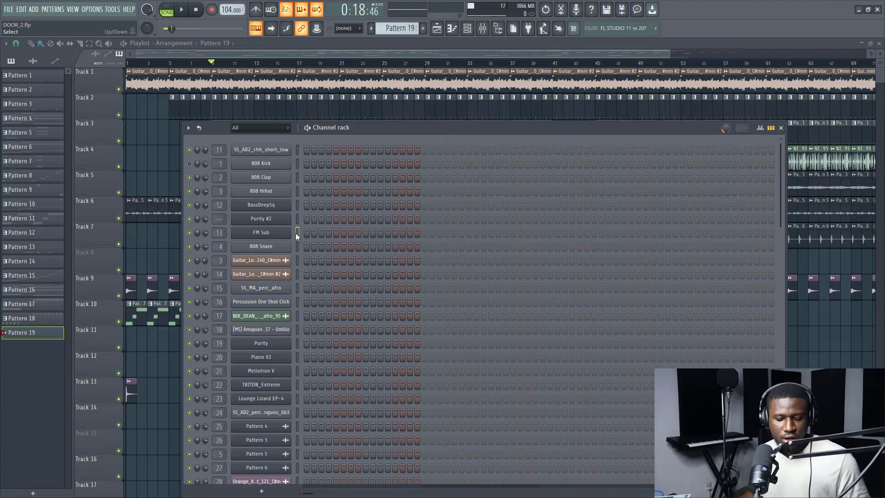
pyautogui.click(283, 233)
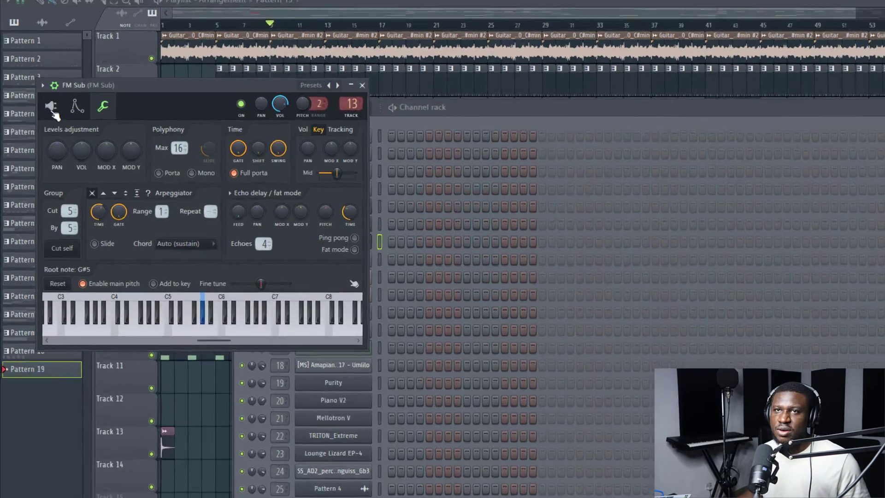
pyautogui.click(51, 109)
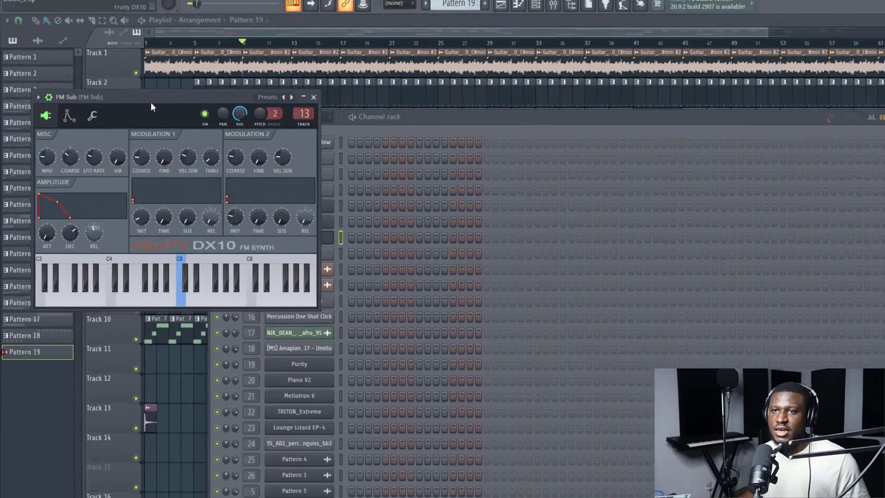
pyautogui.moveTo(152, 104); pyautogui.dragTo(586, 106)
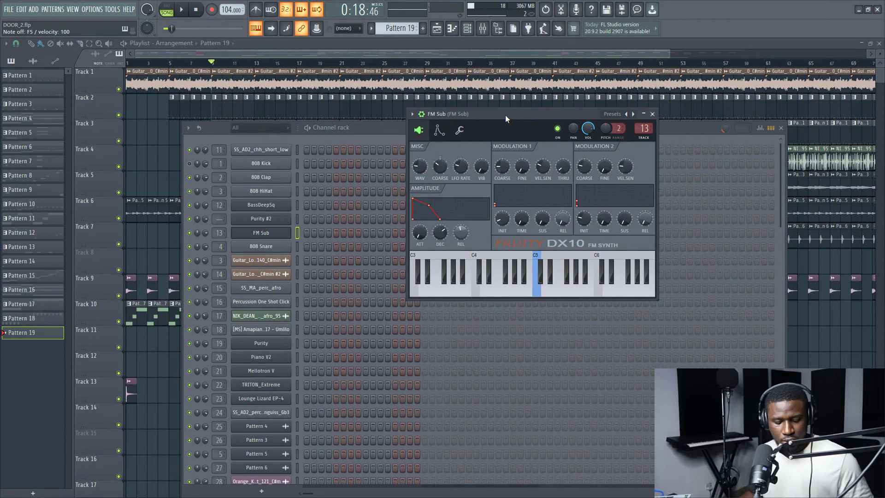
pyautogui.click(652, 113)
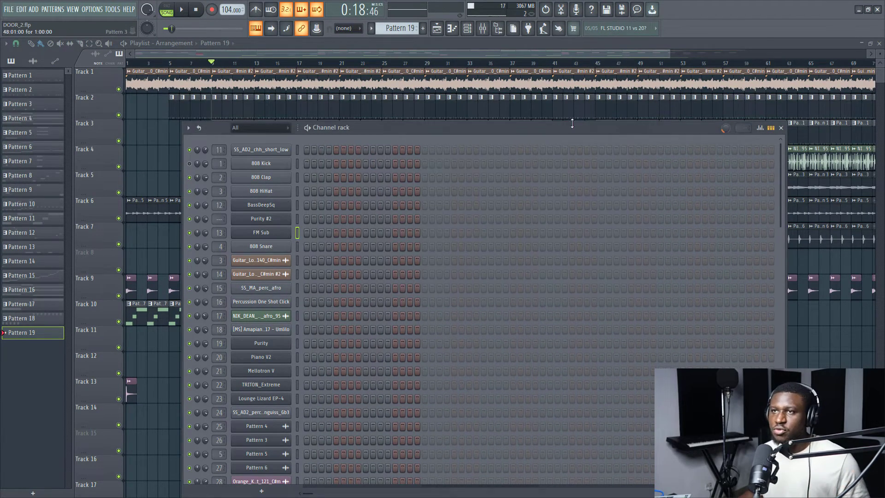
# - Paste the copied chord notes into the 808 Kick channel of Pattern 19 as a guide
pyautogui.rightClick(272, 155)
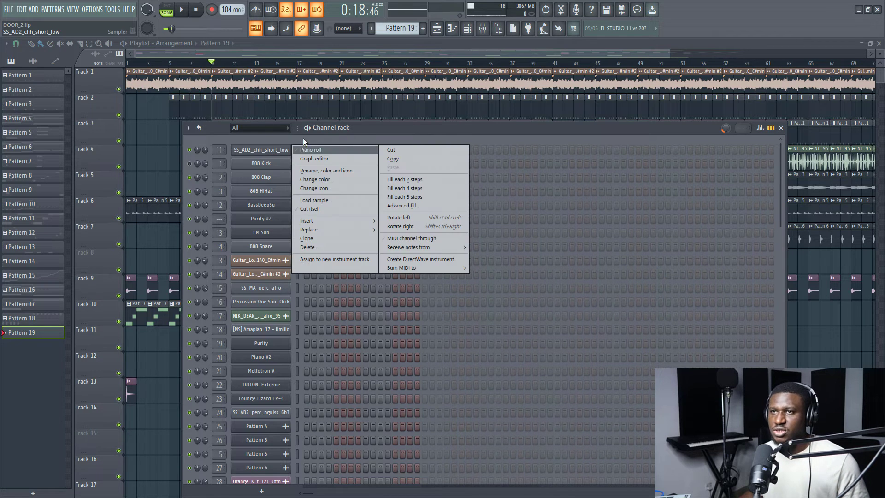
pyautogui.click(244, 154)
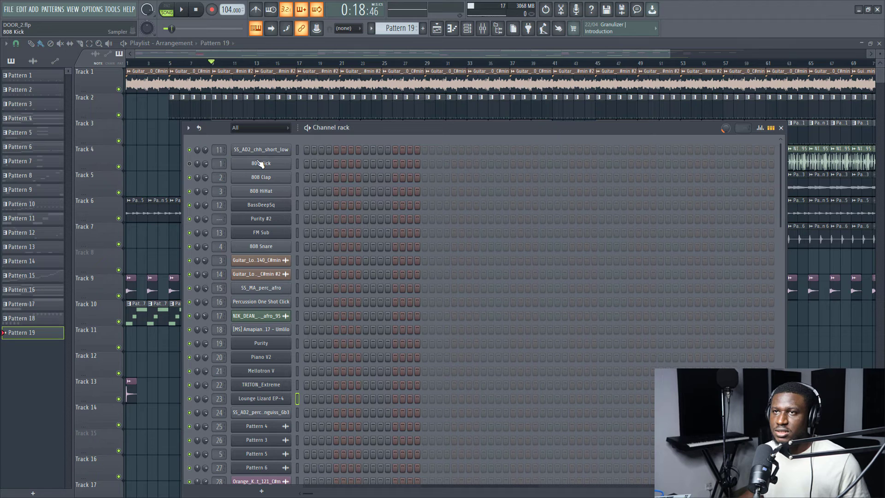
pyautogui.rightClick(261, 164)
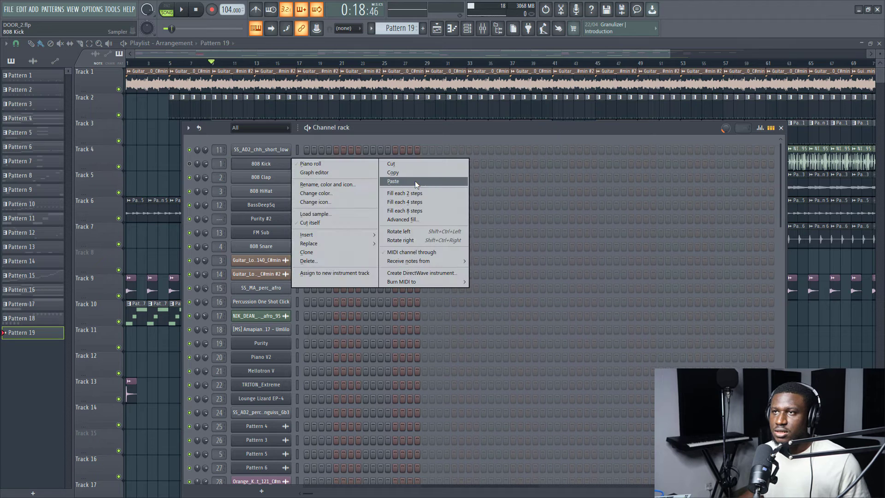
pyautogui.click(415, 181)
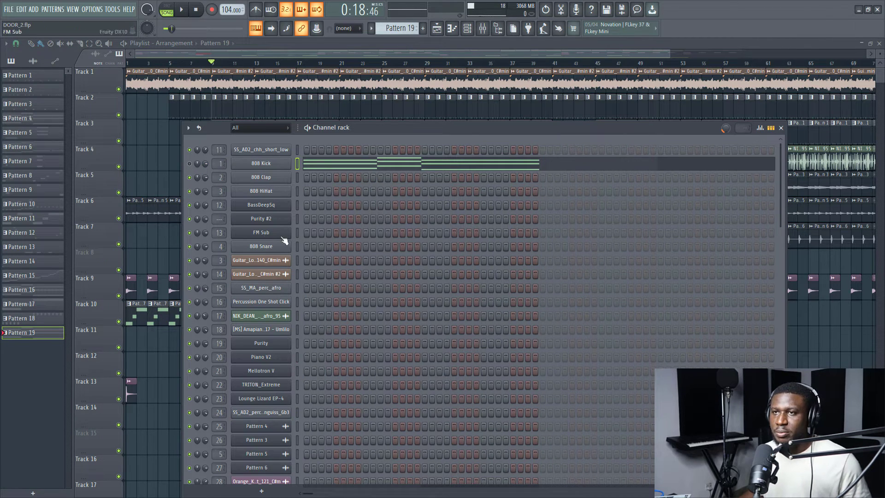
# - In the FM Sub piano roll, place two-step notes over the guide chords: F4 at 1:03, B4 at 1:11 and E4 at 2:15
pyautogui.click(298, 234)
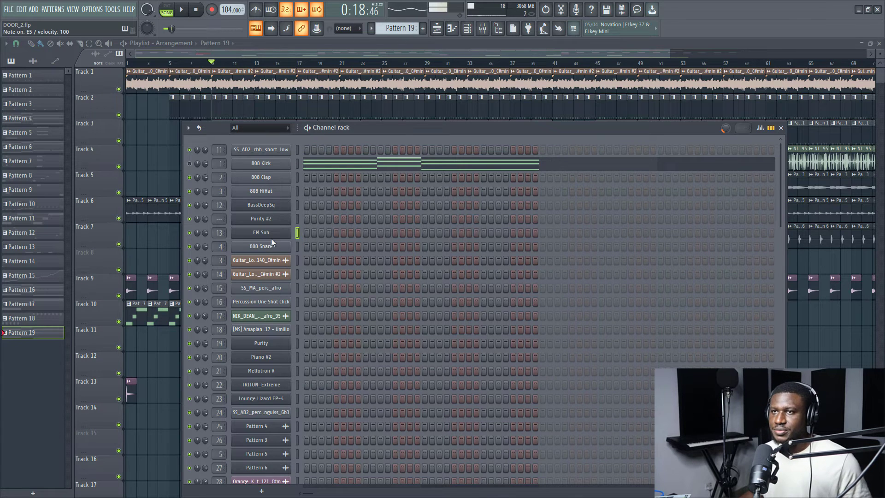
pyautogui.rightClick(298, 232)
pyautogui.click(340, 237)
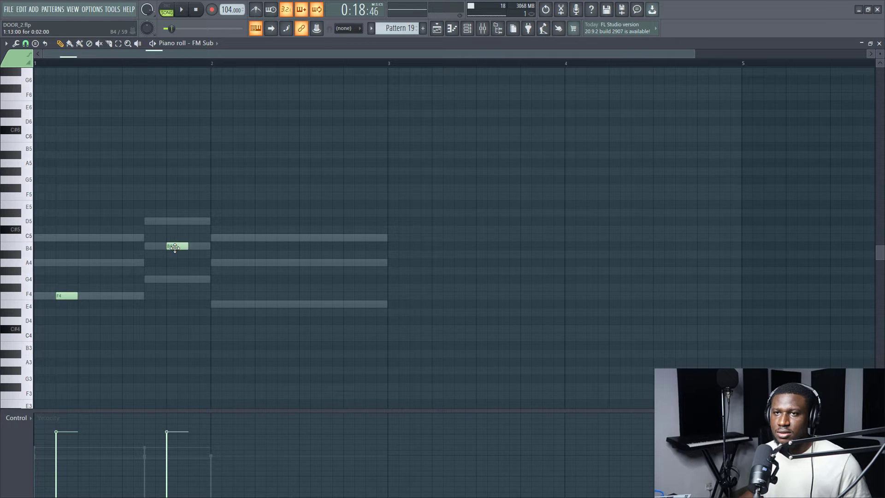
pyautogui.press('space')
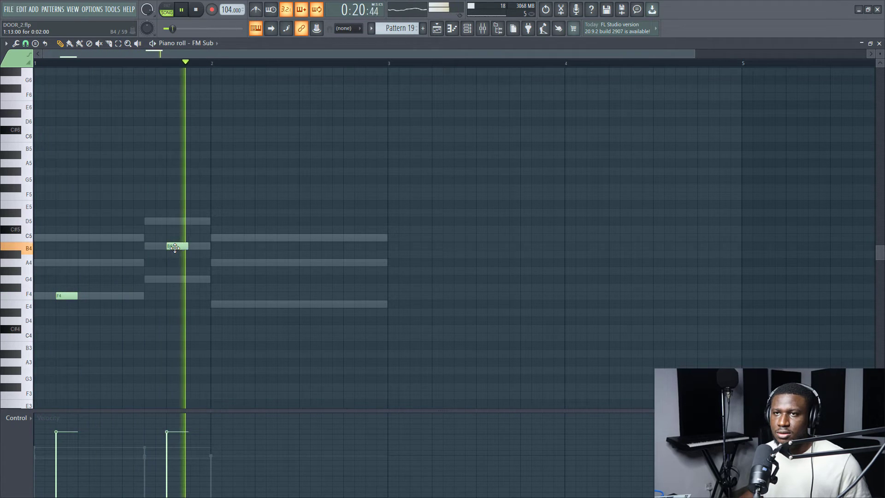
pyautogui.moveTo(174, 247); pyautogui.dragTo(157, 249)
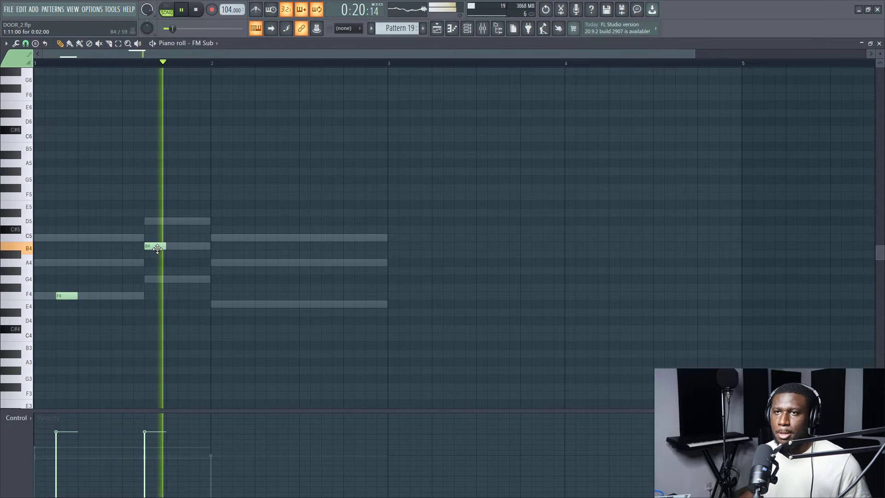
pyautogui.click(368, 305)
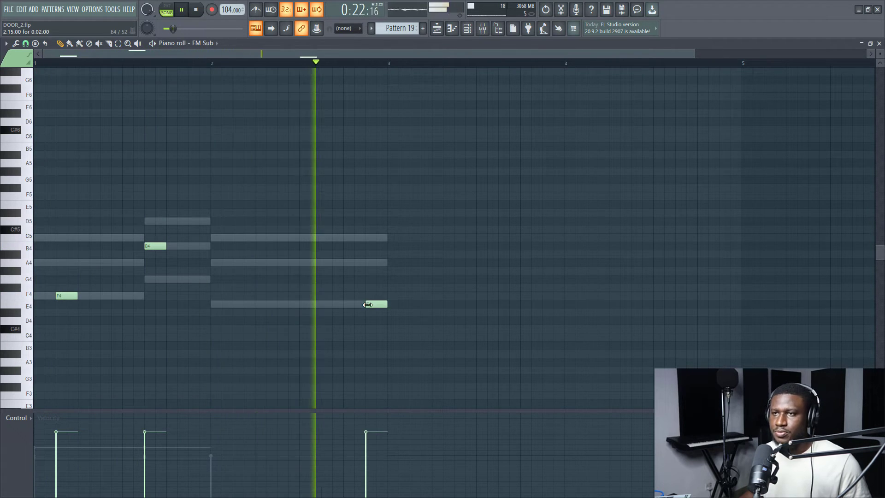
pyautogui.press('space')
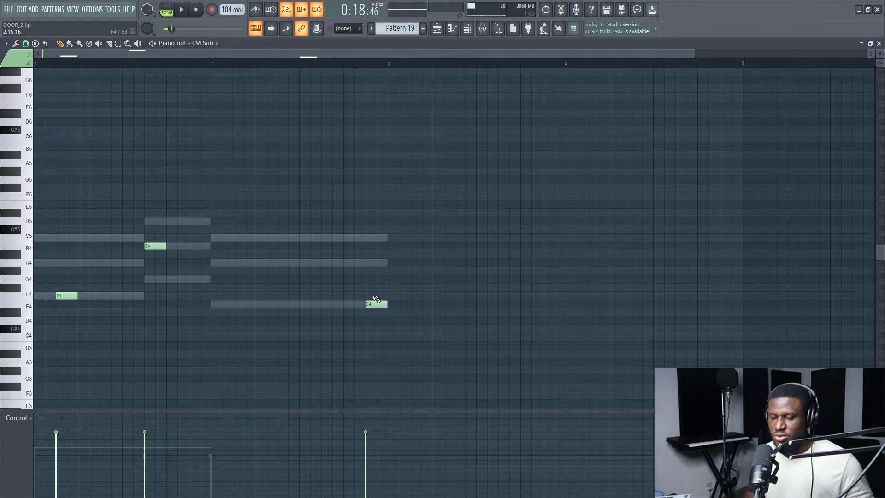
# - Raise the F4 and E4 notes one octave, set the middle note to G5, and play the result
pyautogui.hotkey('ctrl', 'Up')
pyautogui.press('space')
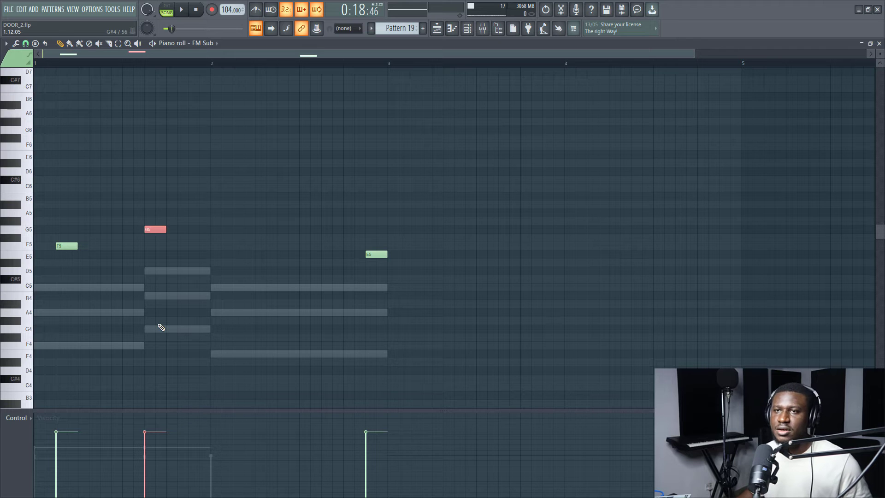
pyautogui.press('space')
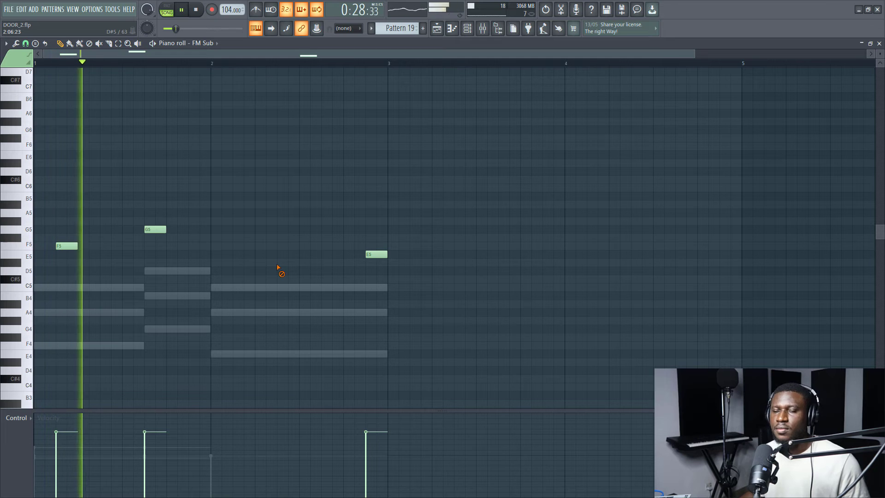
pyautogui.press('space')
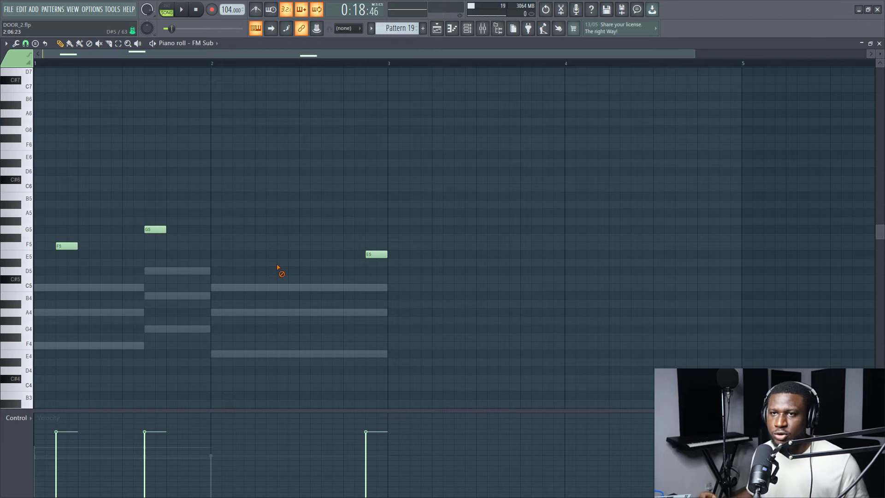
# - Cut the guide chords from the 808 Kick channel in Pattern 19 and move the playback position to bar 13
pyautogui.press('F5')
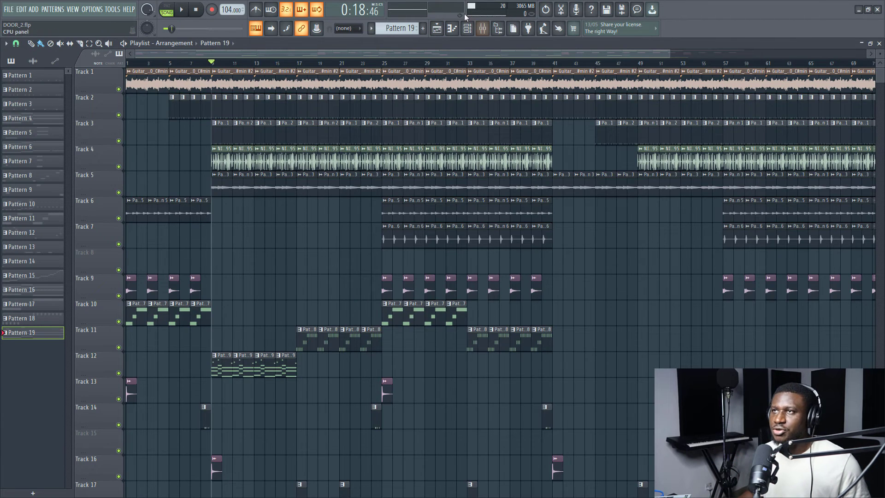
pyautogui.click(467, 29)
pyautogui.rightClick(266, 233)
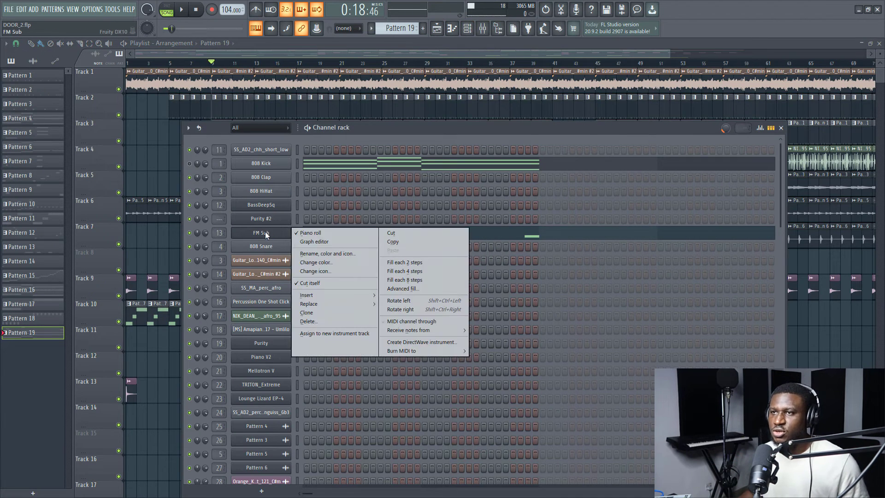
pyautogui.click(391, 234)
pyautogui.click(467, 28)
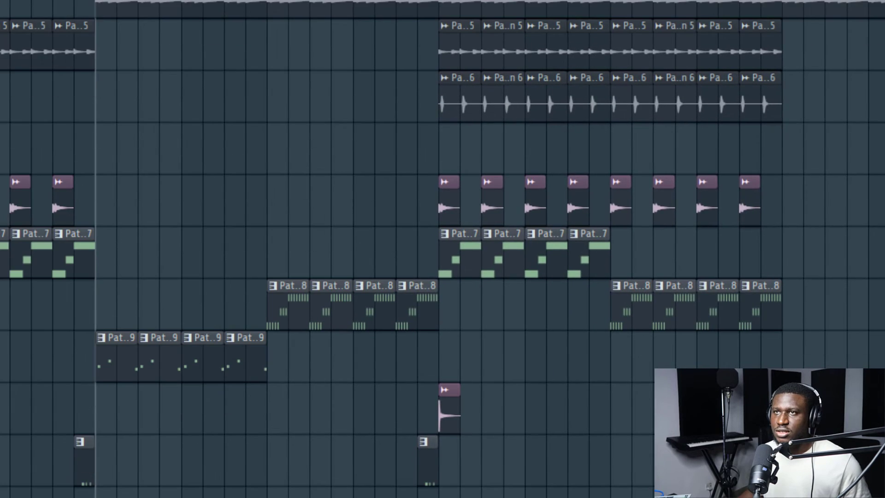
pyautogui.click(277, 63)
pyautogui.moveTo(225, 1); pyautogui.dragTo(181, 1)
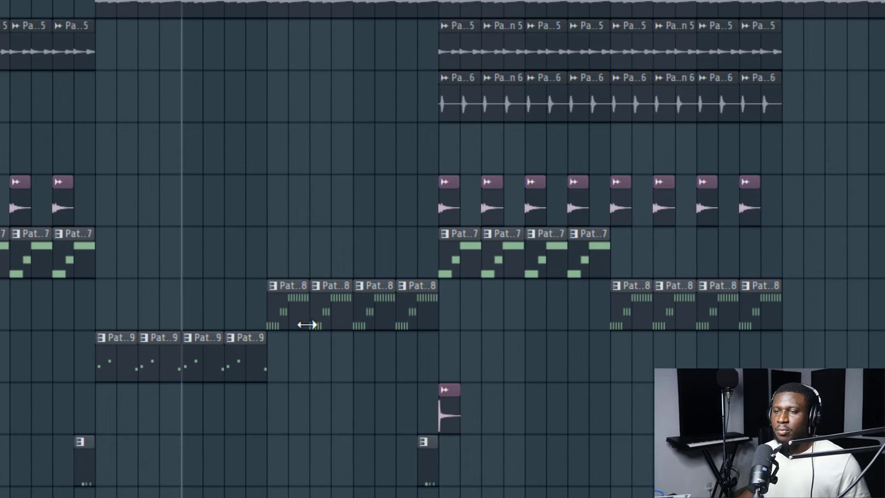
# - Play the arrangement from bar 13 to hear the sparse Pattern 19 bass lead into the rhythmic Pattern 18 bass
pyautogui.press('space')
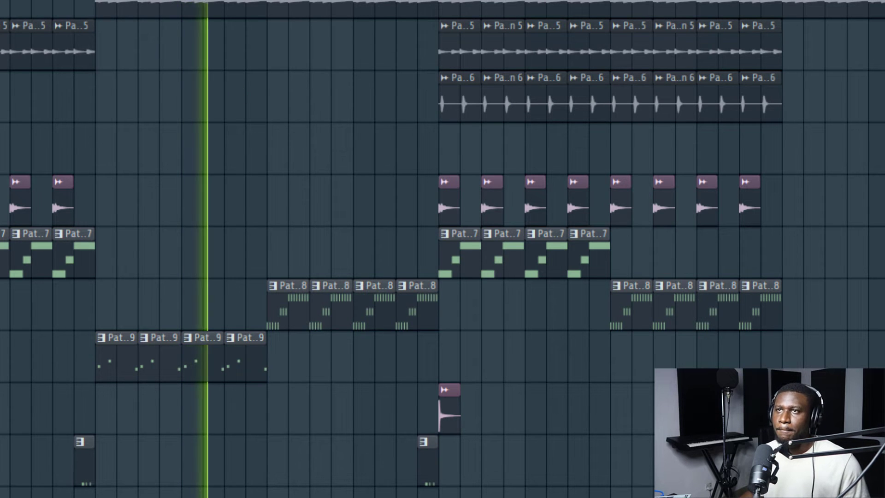
pyautogui.scroll(3, 96, 1)
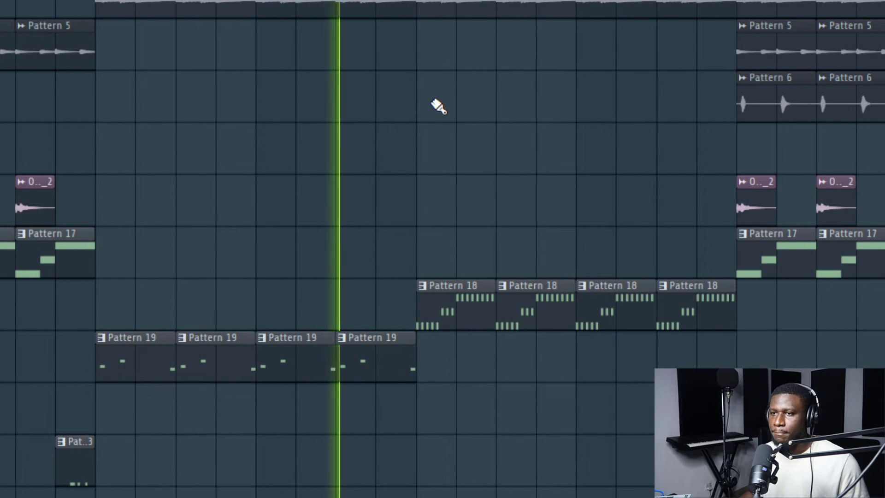
pyautogui.scroll(-1, 482, 131)
pyautogui.scroll(-1, 482, 131)
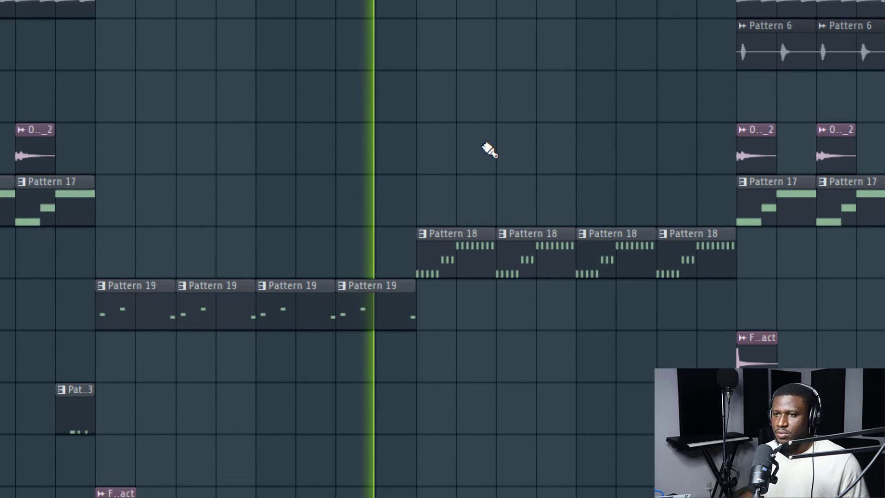
pyautogui.scroll(-7, 487, 148)
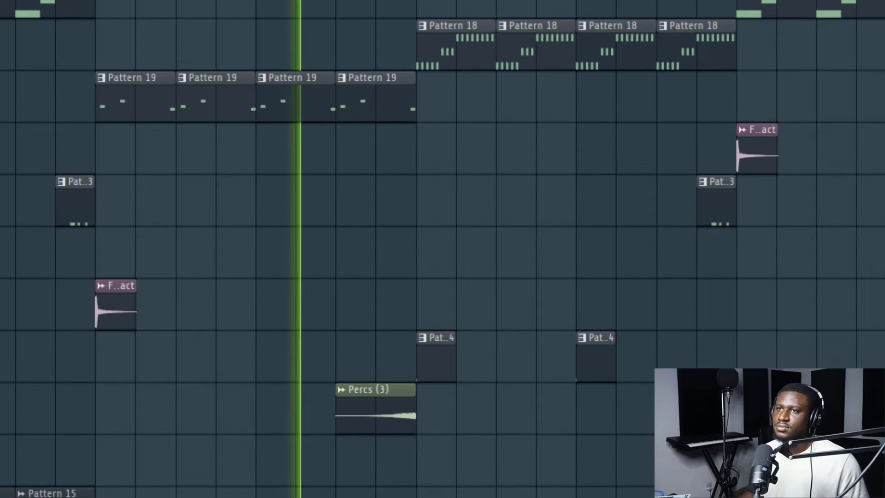
pyautogui.press('F6')
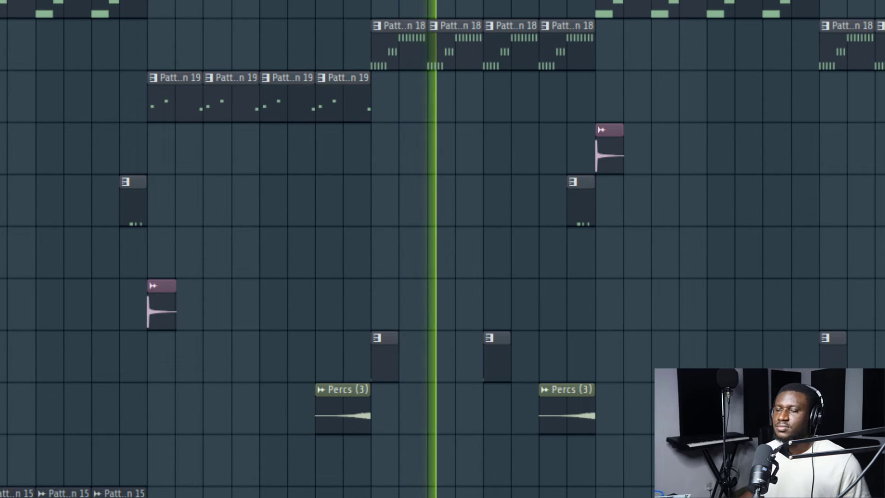
pyautogui.press('space')
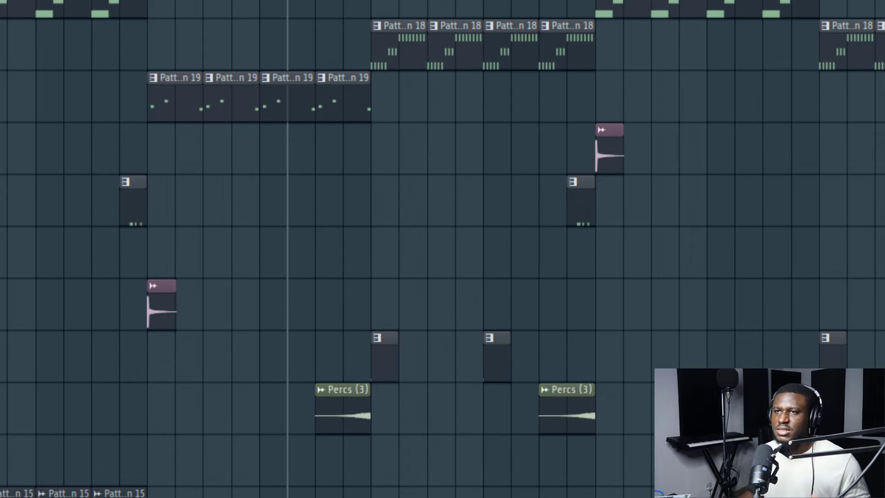
pyautogui.scroll(1, 328, 187)
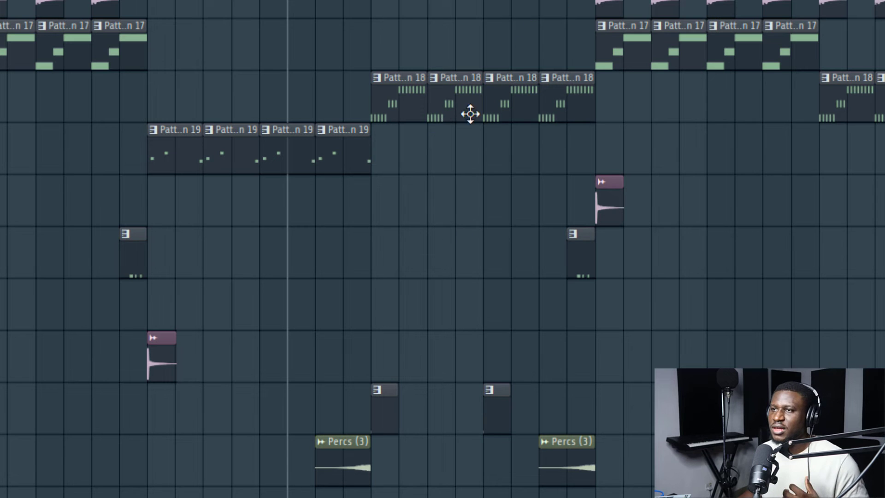
pyautogui.scroll(1, 514, 73)
# - Play the transition from the sustained Pattern 17 bass into the sparse Pattern 19 bass, starting shortly before bar 7
pyautogui.press('space')
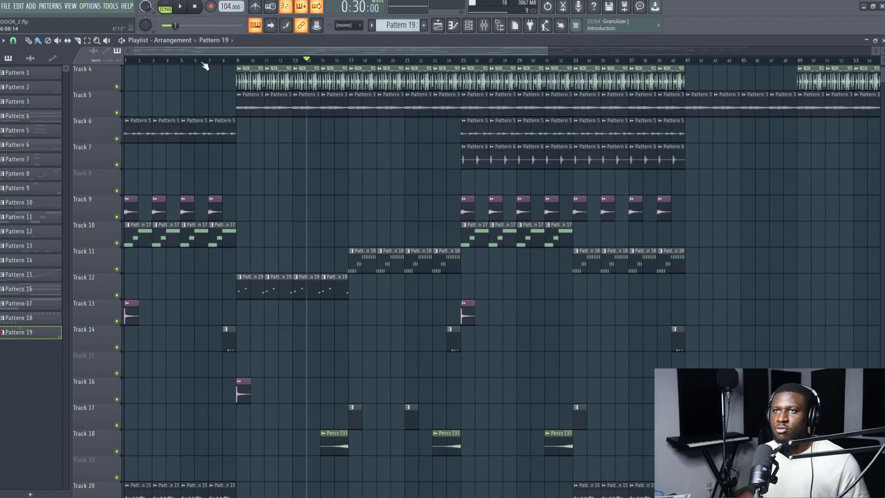
pyautogui.click(203, 62)
pyautogui.press('space')
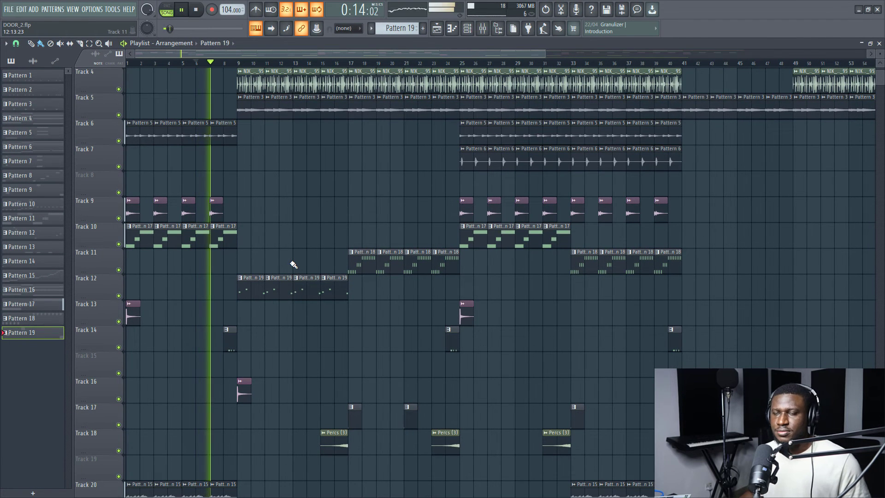
pyautogui.scroll(1, 292, 261)
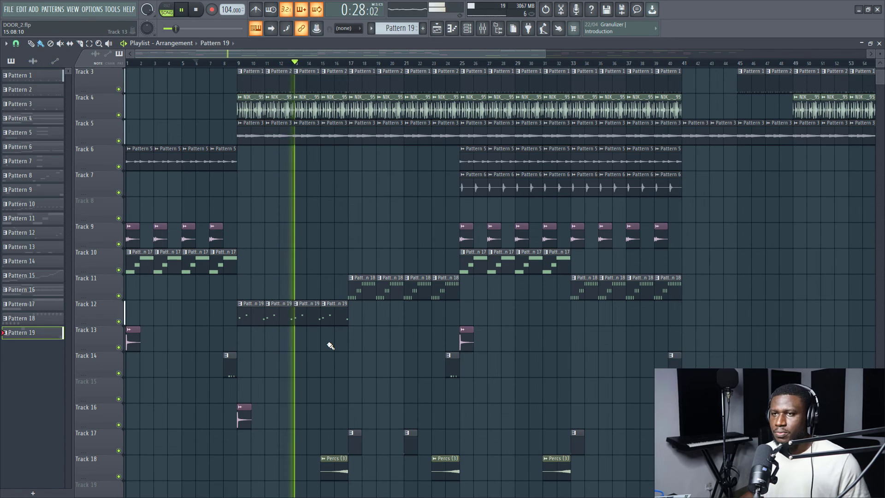
pyautogui.press('space')
# - Delete the four Pattern 19 clips from Track 12 and move the playback position to bar 17
pyautogui.moveTo(338, 66); pyautogui.dragTo(257, 111)
pyautogui.scroll(-2, 268, 69)
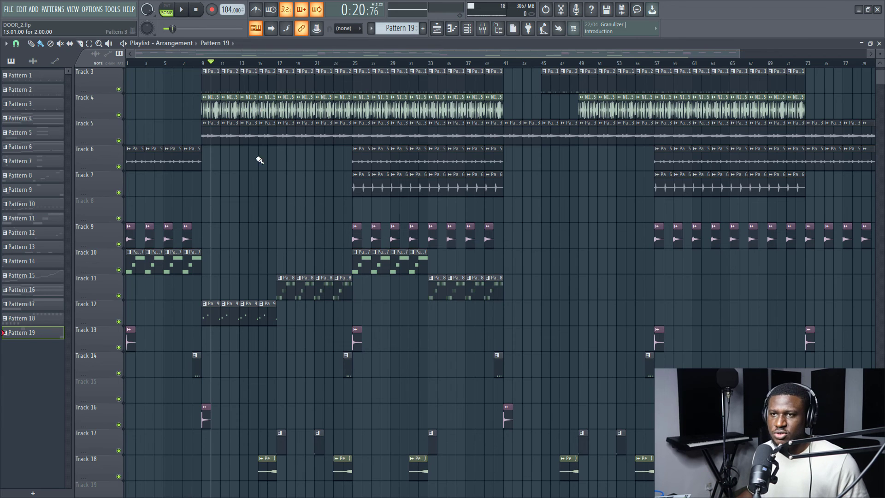
pyautogui.moveTo(280, 321); pyautogui.dragTo(196, 326)
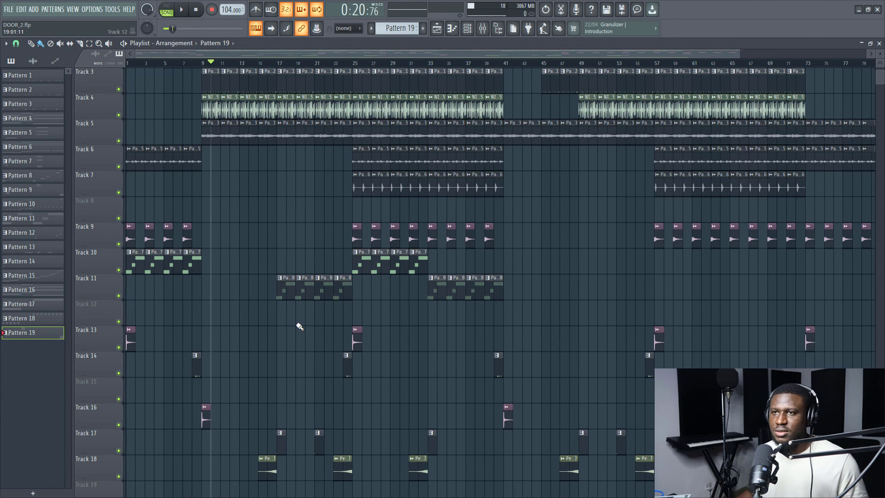
pyautogui.click(278, 64)
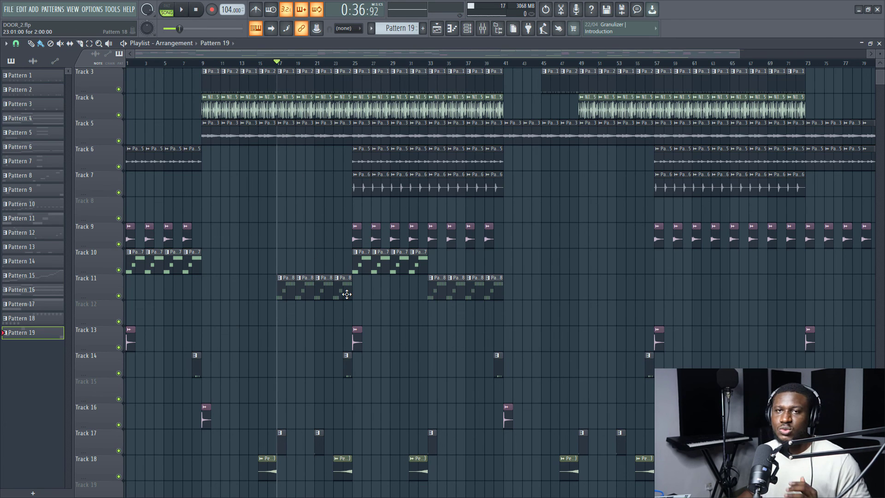